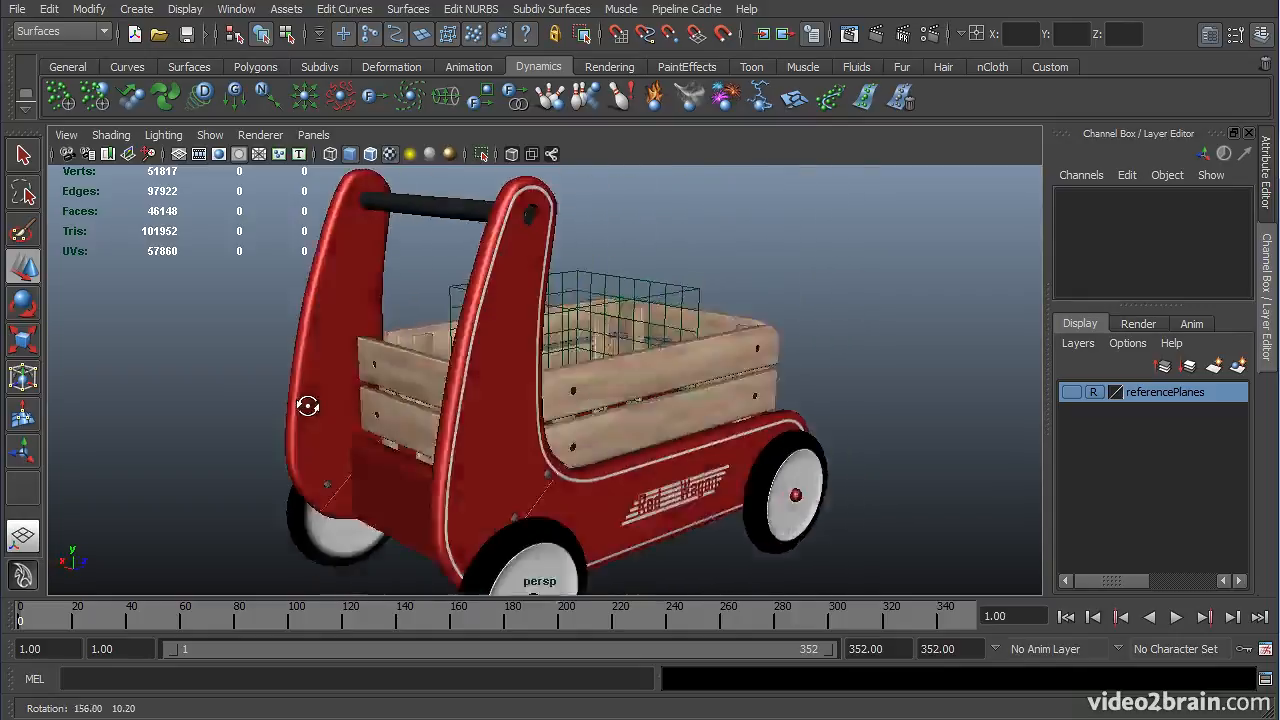
Examine the wagon model from all sides, including its wheels, side panels, handle and wooden railings
{"action": "left_click_drag", "start_coordinate": [505, 425], "coordinate": [172, 425], "text": "alt"}
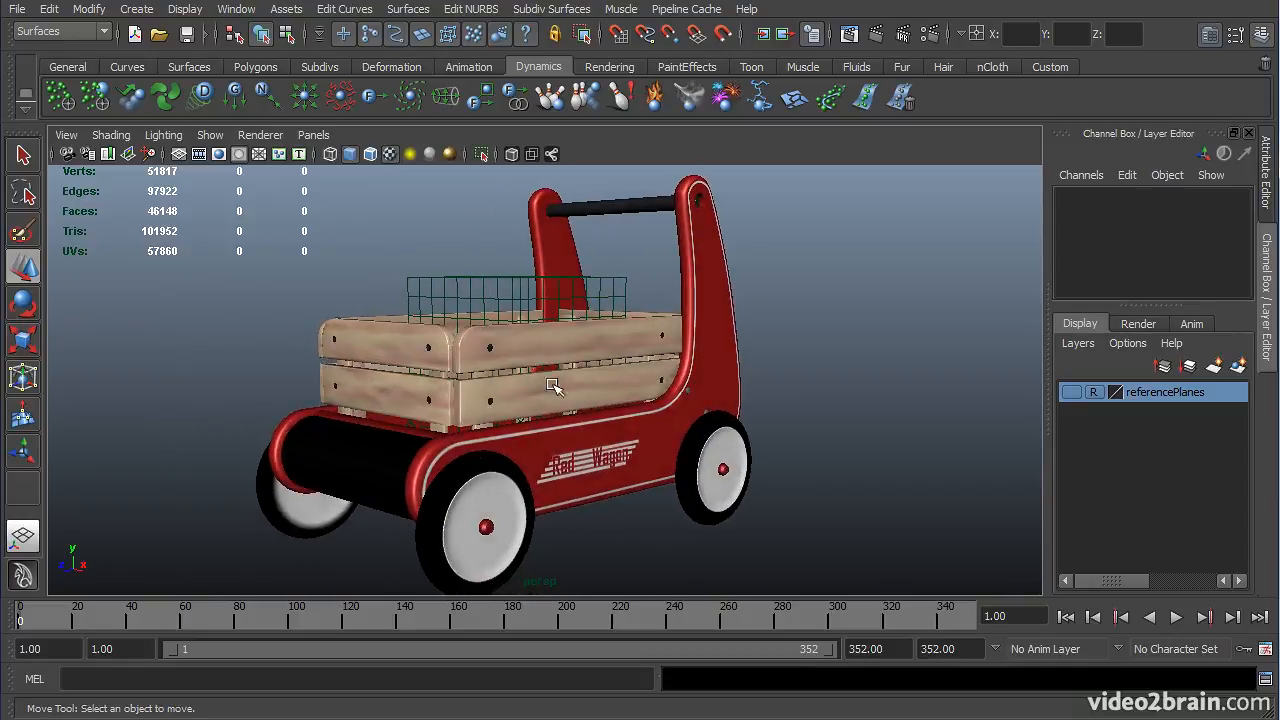
{"action": "left_click_drag", "start_coordinate": [580, 445], "coordinate": [588, 450], "text": "alt"}
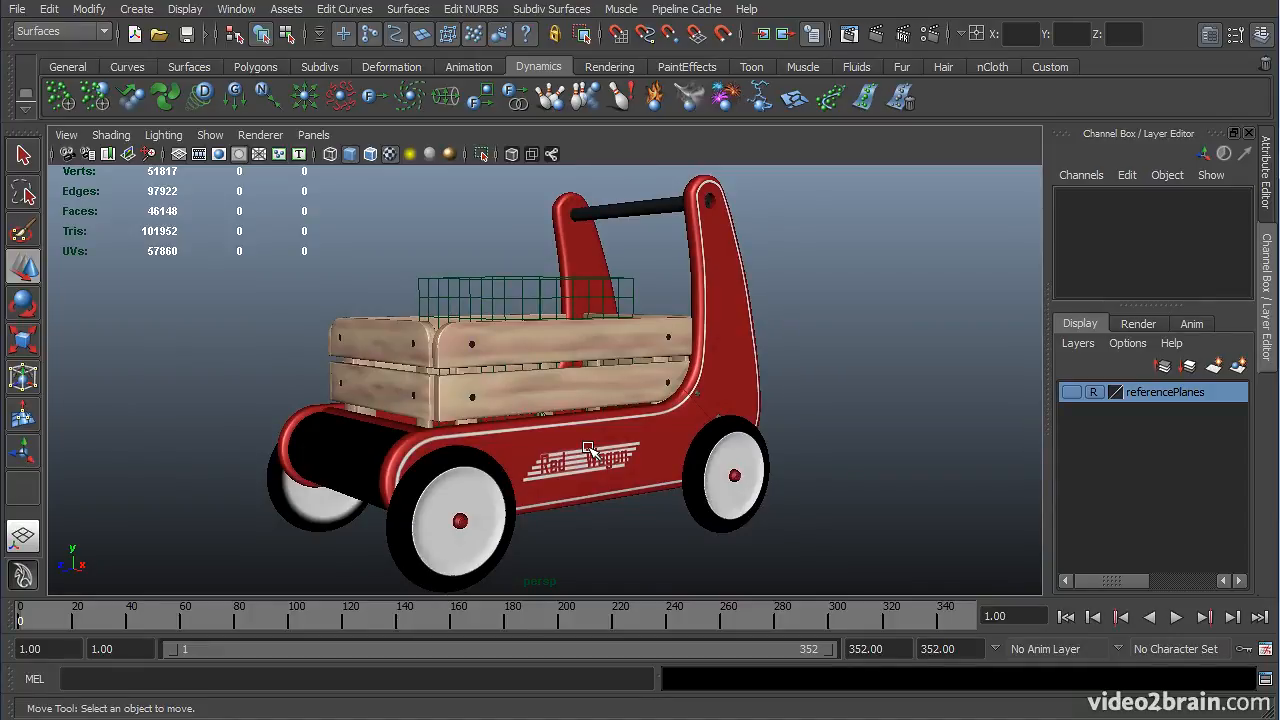
{"action": "right_click_drag", "start_coordinate": [590, 447], "coordinate": [715, 432], "text": "alt"}
{"action": "left_click_drag", "start_coordinate": [717, 452], "coordinate": [957, 360], "text": "alt"}
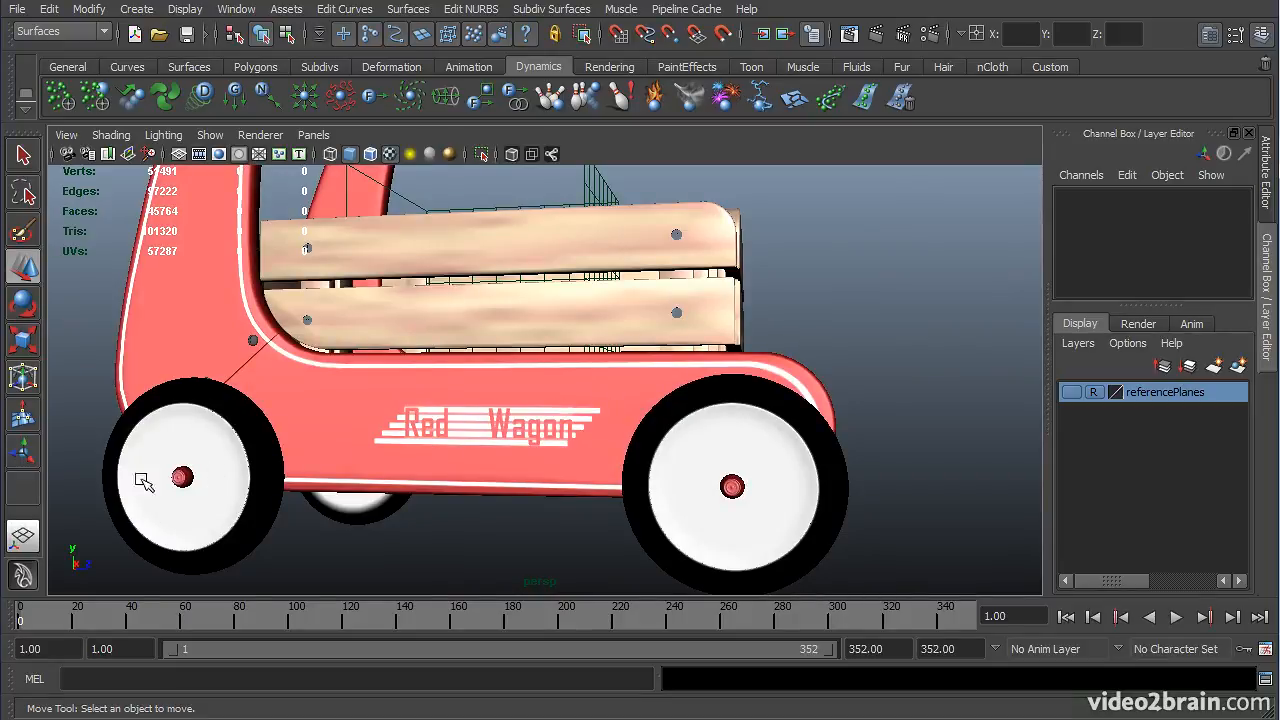
{"action": "left_click_drag", "start_coordinate": [234, 520], "coordinate": [530, 445], "text": "alt"}
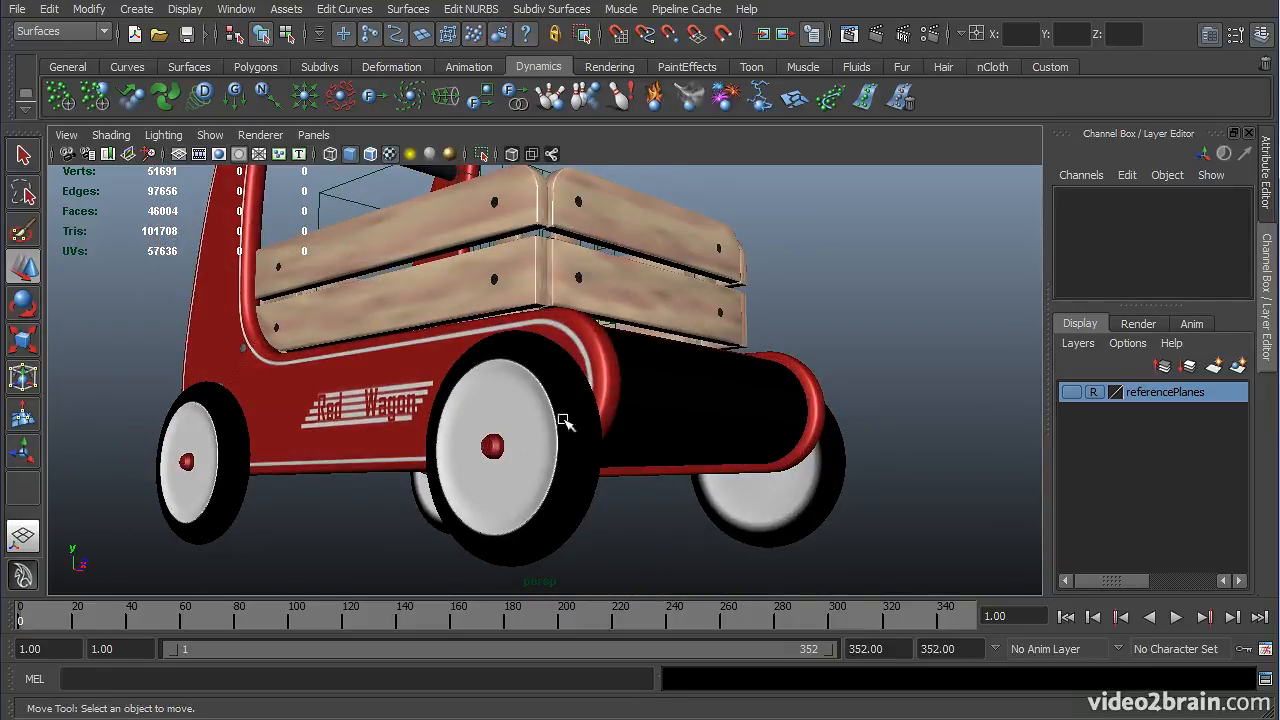
{"action": "left_click_drag", "start_coordinate": [569, 511], "coordinate": [617, 465], "text": "alt"}
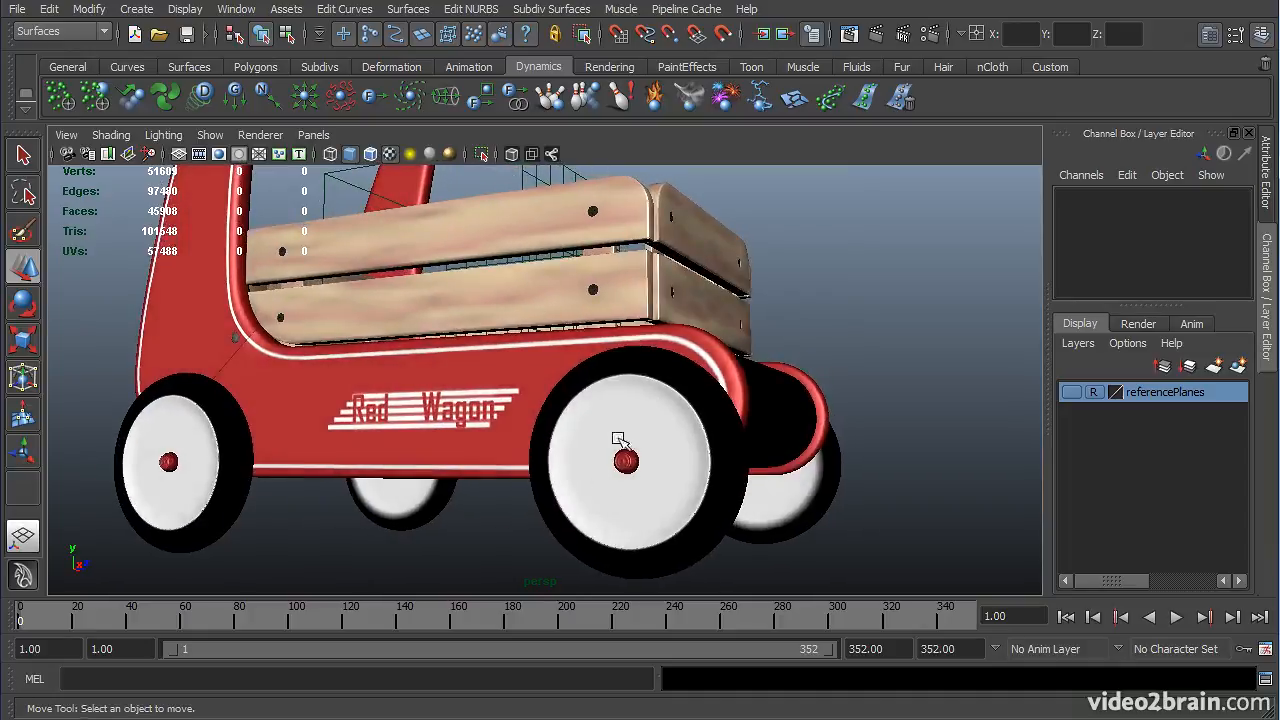
{"action": "left_click_drag", "start_coordinate": [630, 405], "coordinate": [357, 413], "text": "alt"}
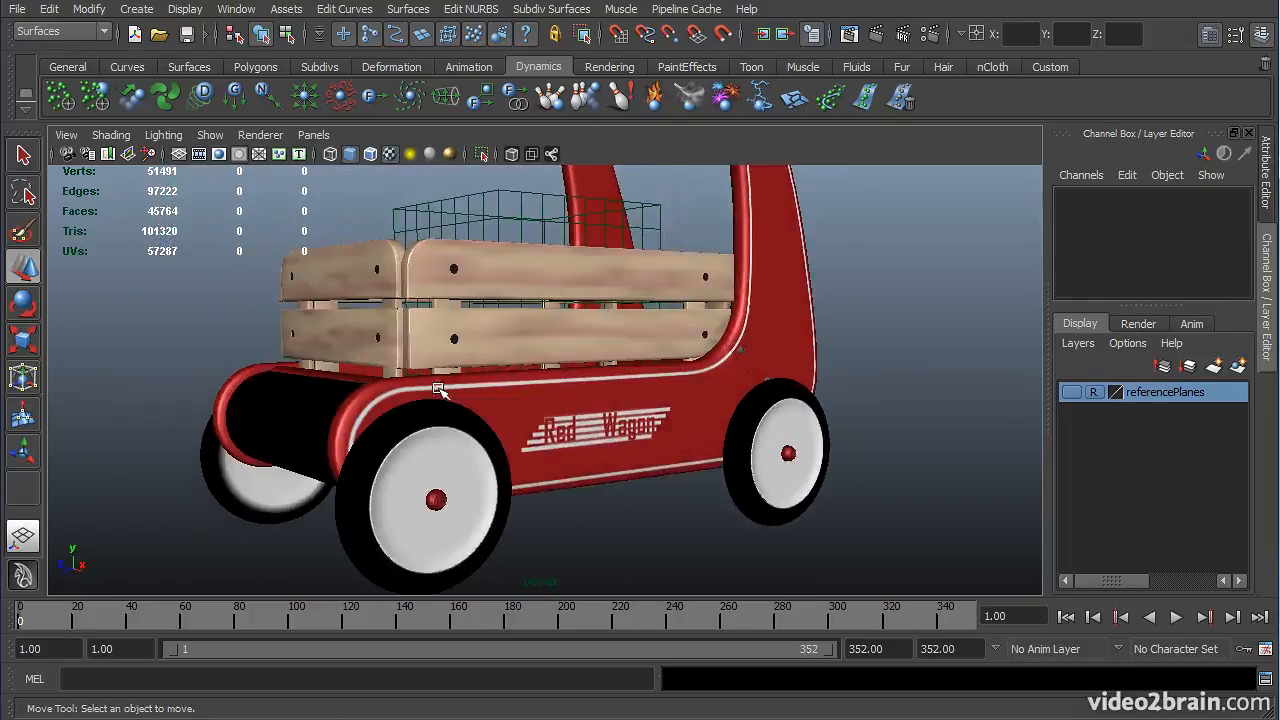
{"action": "left_click_drag", "start_coordinate": [688, 330], "coordinate": [525, 320], "text": "alt"}
{"action": "left_click", "coordinate": [582, 217]}
{"action": "left_click", "coordinate": [420, 394]}
{"action": "left_click_drag", "start_coordinate": [420, 394], "coordinate": [500, 400], "text": "alt"}
{"action": "middle_click_drag", "start_coordinate": [610, 445], "coordinate": [620, 428], "text": "alt"}
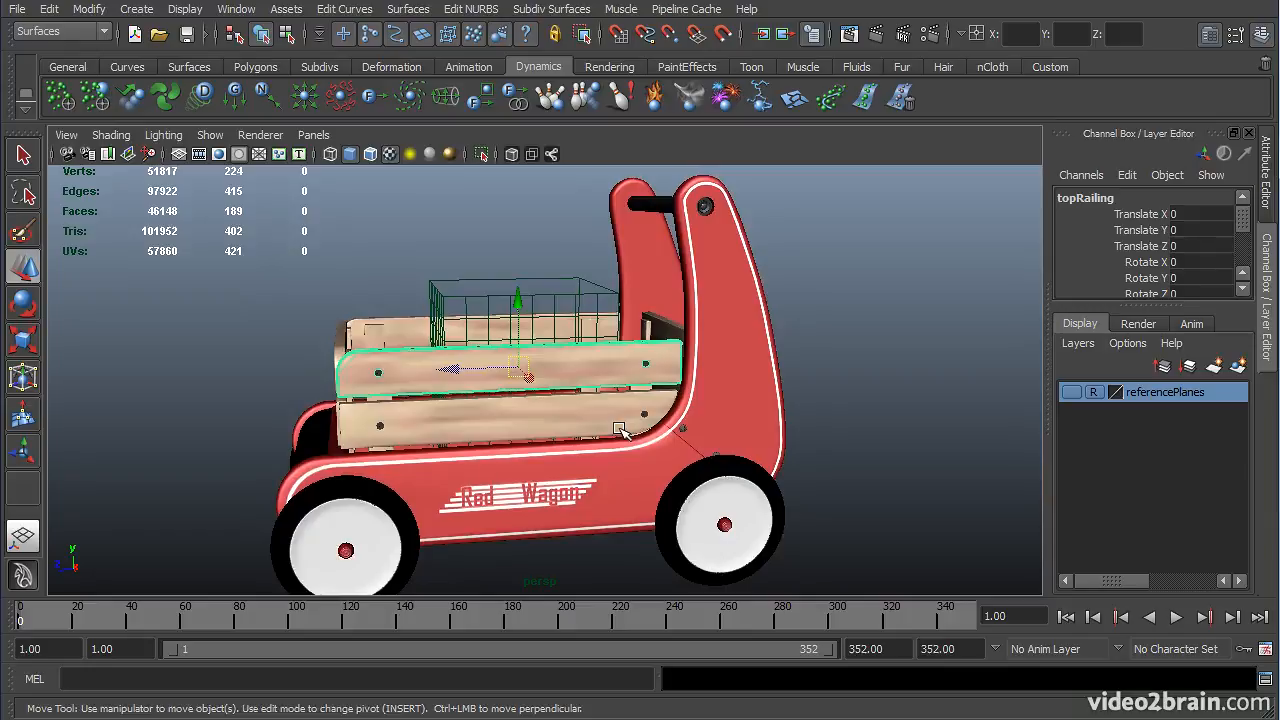
{"action": "left_click", "coordinate": [537, 302]}
{"action": "middle_click_drag", "start_coordinate": [537, 302], "coordinate": [563, 305], "text": "alt"}
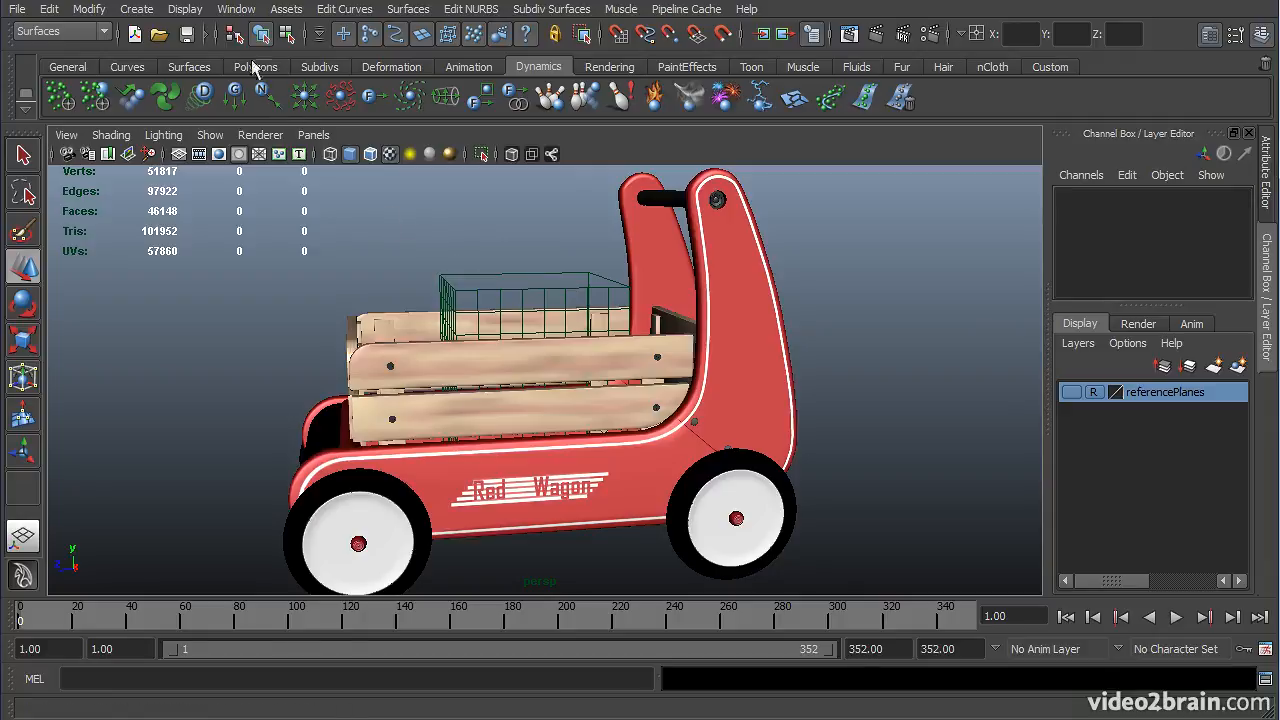
Open the Hypershade editor
{"action": "left_click", "coordinate": [253, 8]}
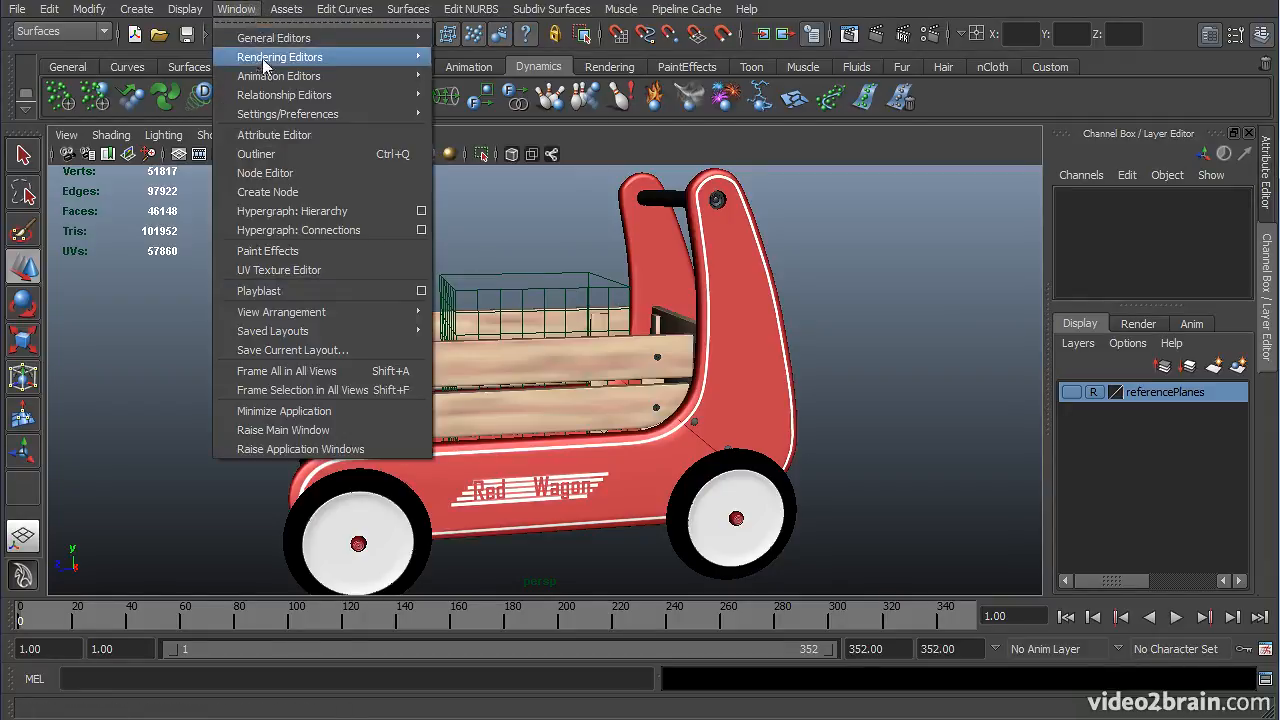
{"action": "mouse_move", "coordinate": [263, 62]}
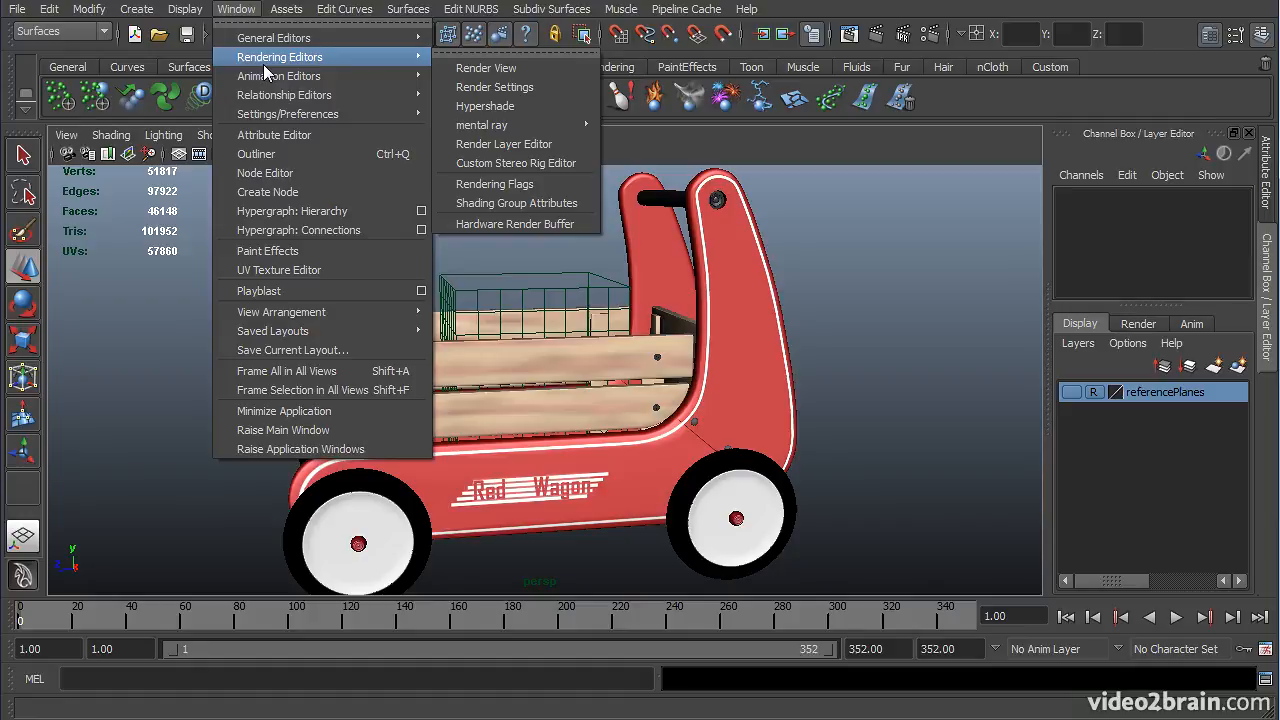
{"action": "left_click", "coordinate": [543, 107]}
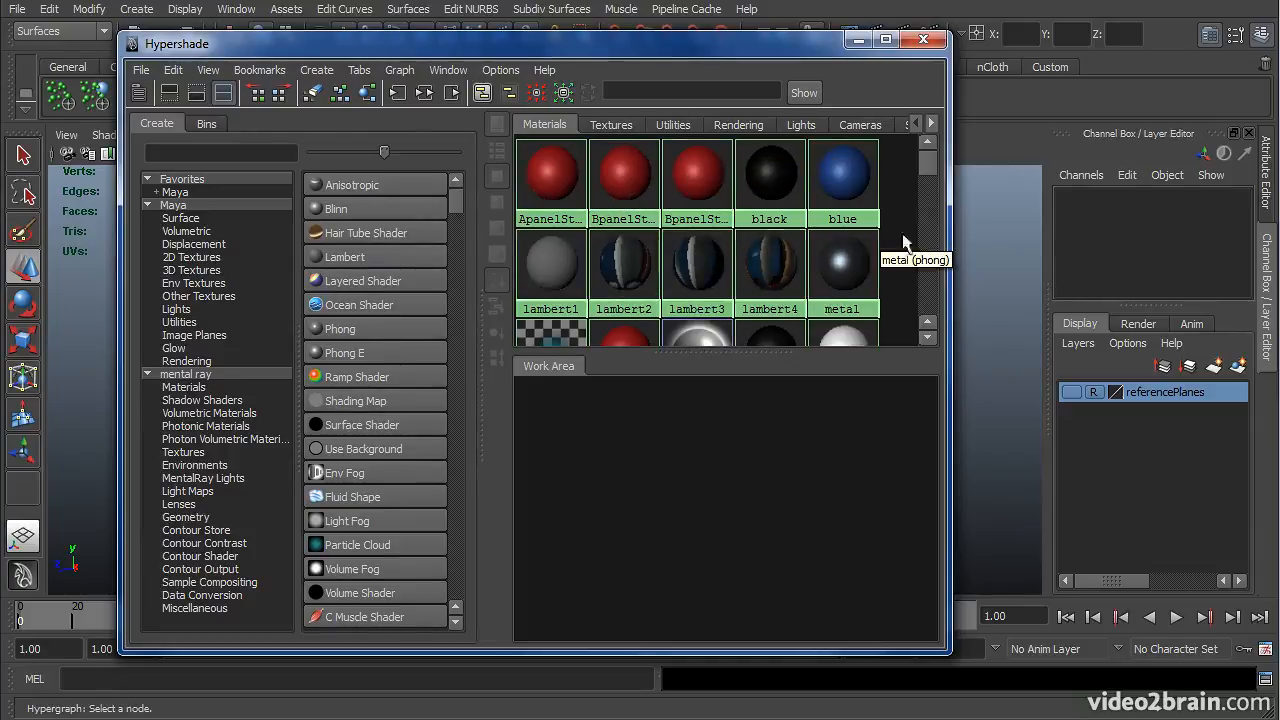
Look through the scene's materials, textures, utilities, rendering, lights and cameras in the Hypershade
{"action": "mouse_move", "coordinate": [927, 163]}
{"action": "left_mouse_down"}
{"action": "mouse_move", "coordinate": [929, 270]}
{"action": "mouse_move", "coordinate": [921, 163]}
{"action": "left_mouse_up"}
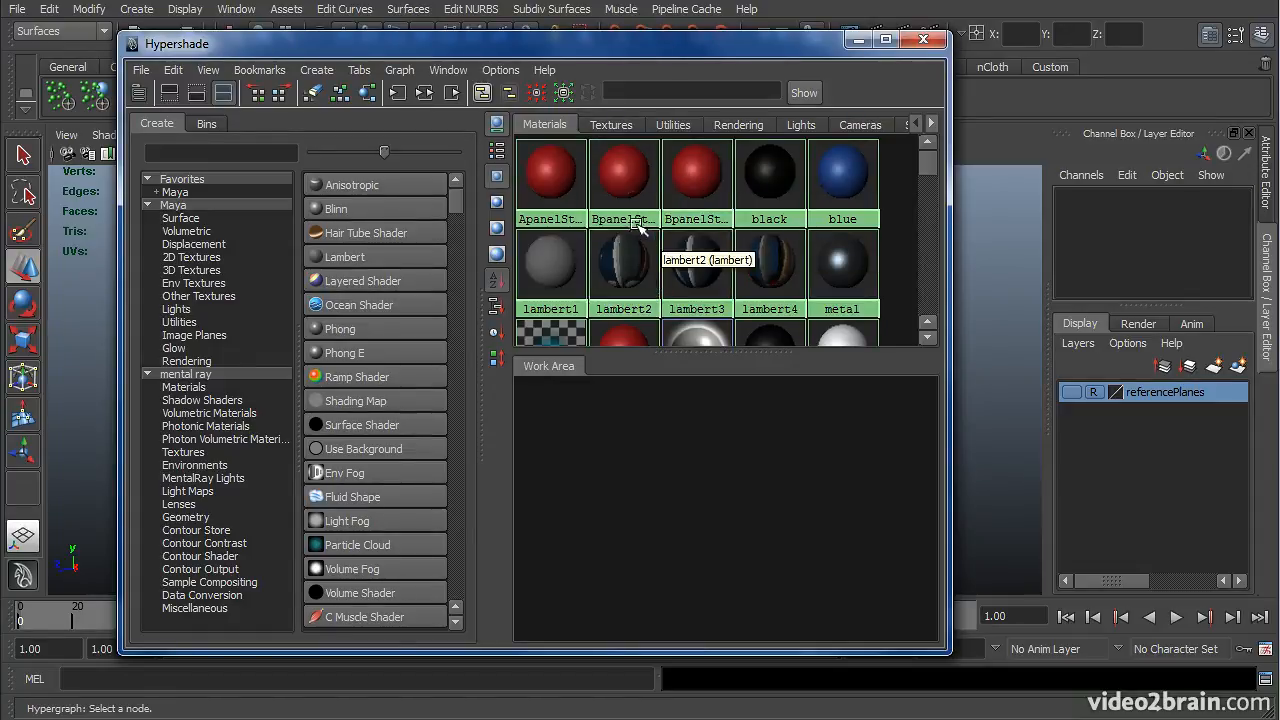
{"action": "left_click", "coordinate": [611, 125]}
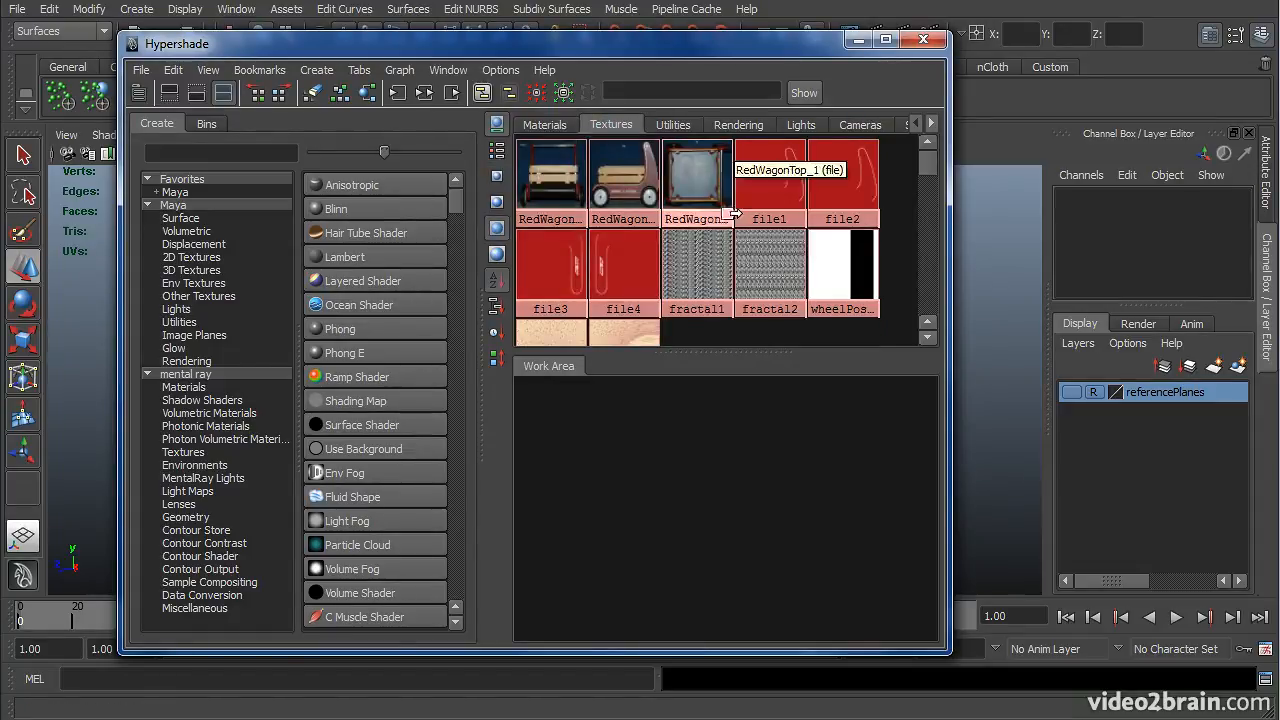
{"action": "left_click", "coordinate": [672, 126]}
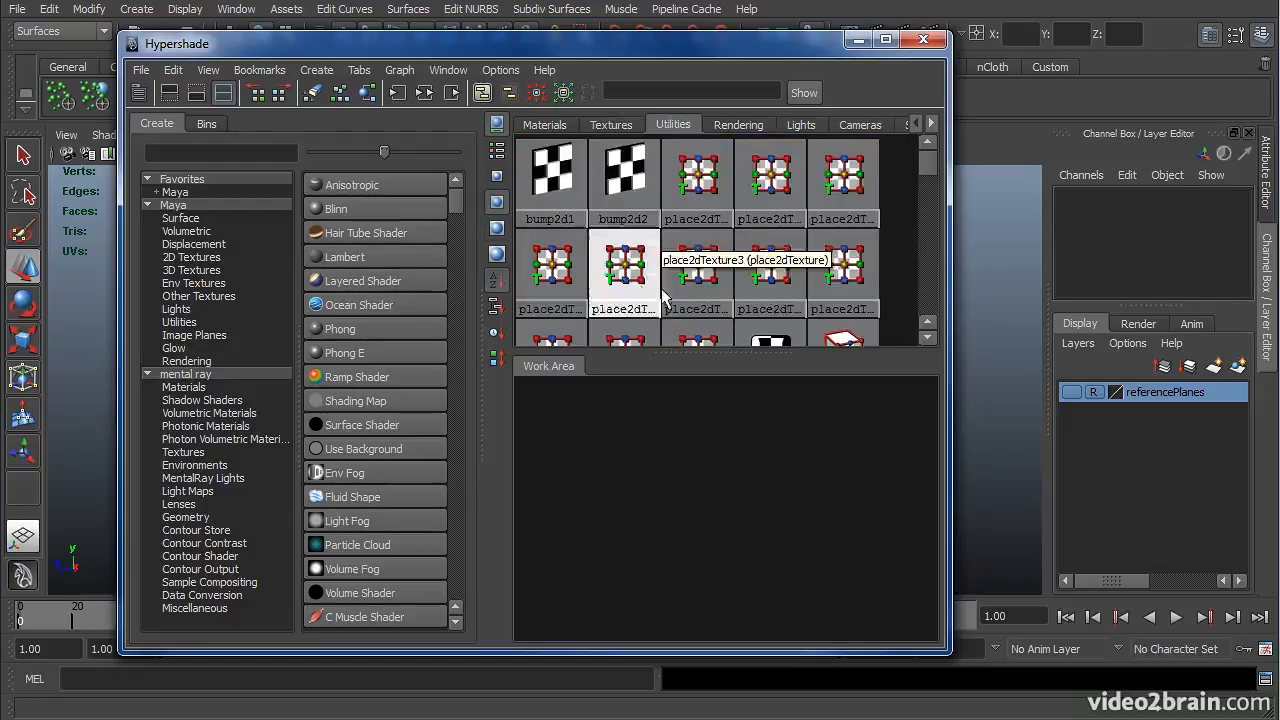
{"action": "left_click", "coordinate": [737, 125]}
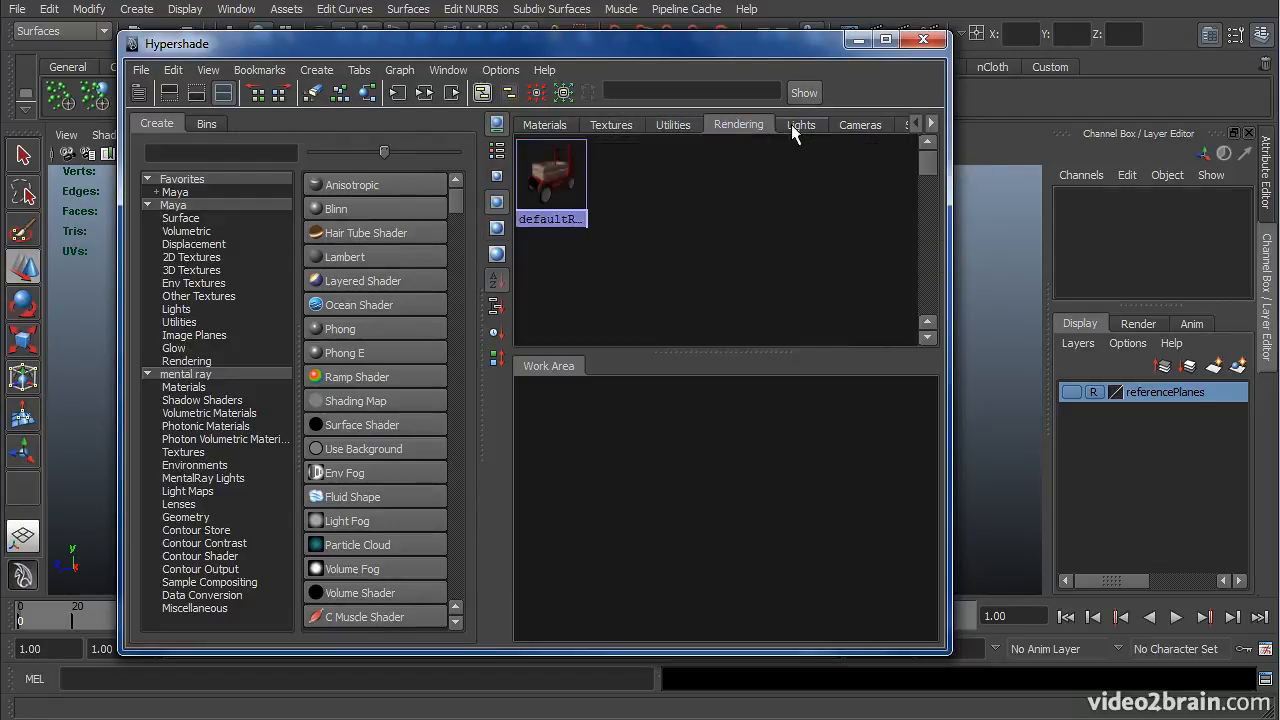
{"action": "left_click", "coordinate": [800, 125]}
{"action": "left_click", "coordinate": [857, 124]}
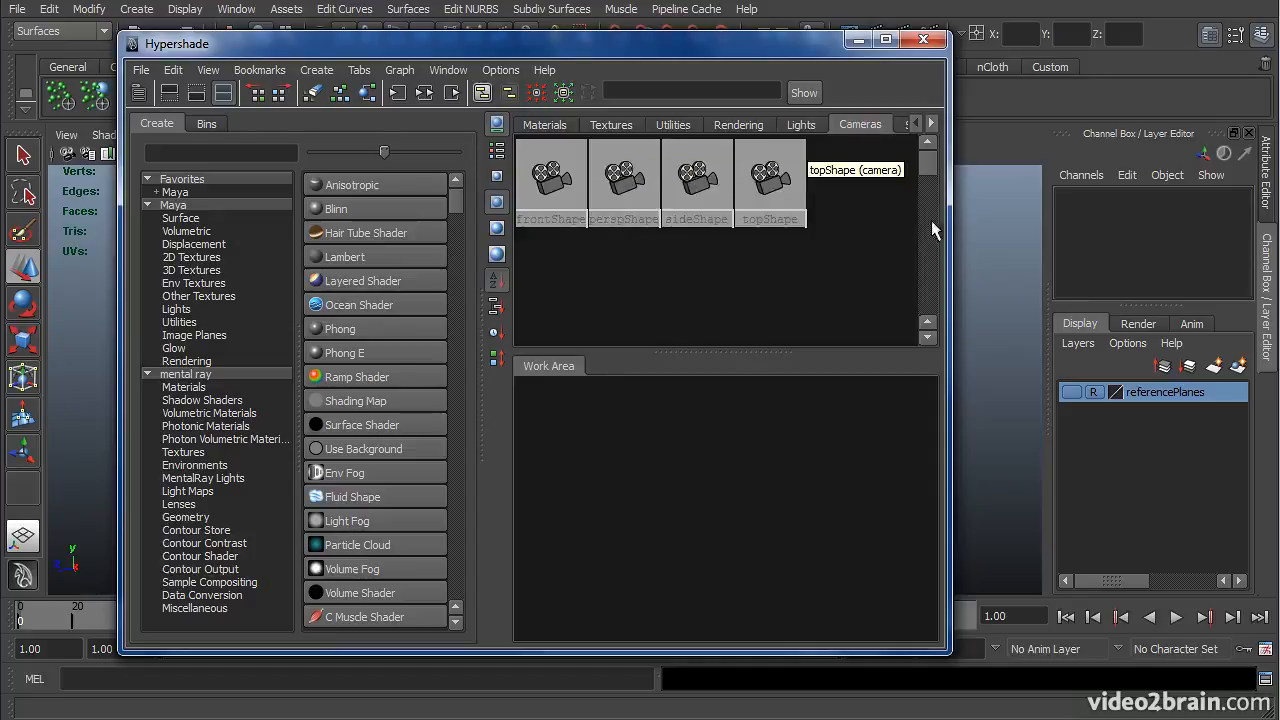
Widen the Hypershade window to review all node categories, materials and textures, and narrow it again
{"action": "left_click_drag", "start_coordinate": [949, 228], "coordinate": [1225, 234]}
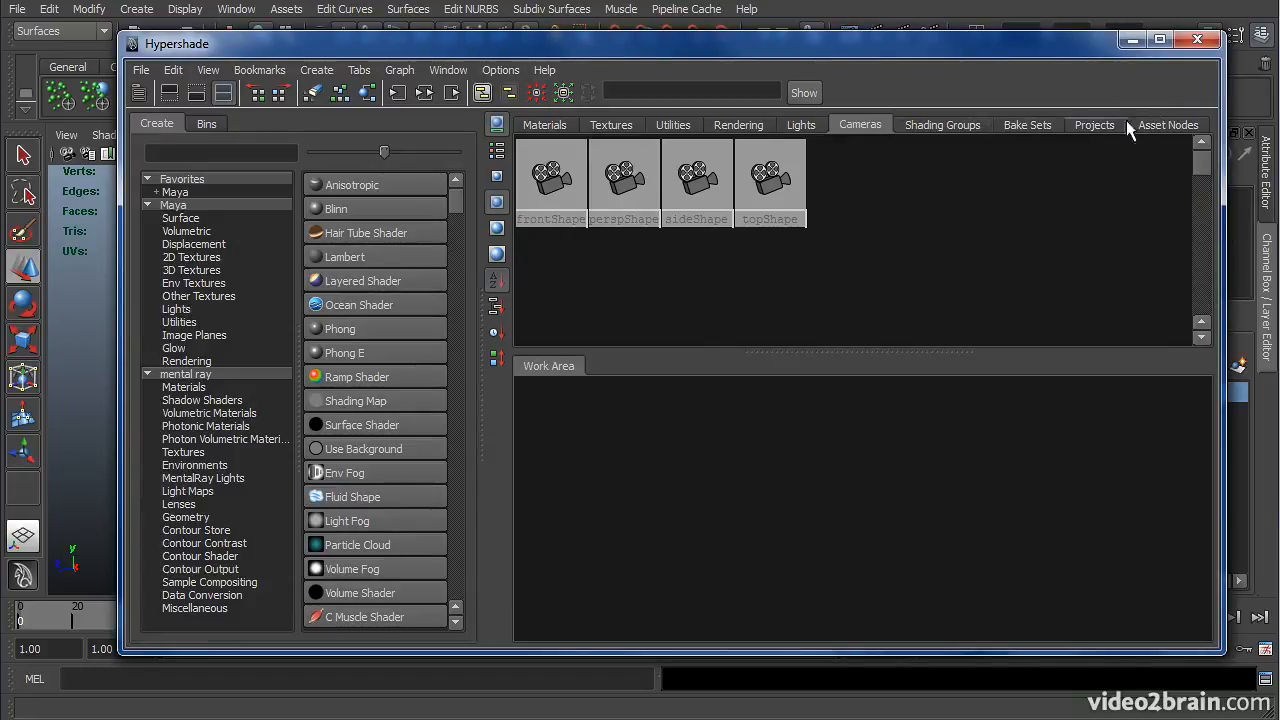
{"action": "left_click", "coordinate": [549, 125]}
{"action": "left_click", "coordinate": [612, 124]}
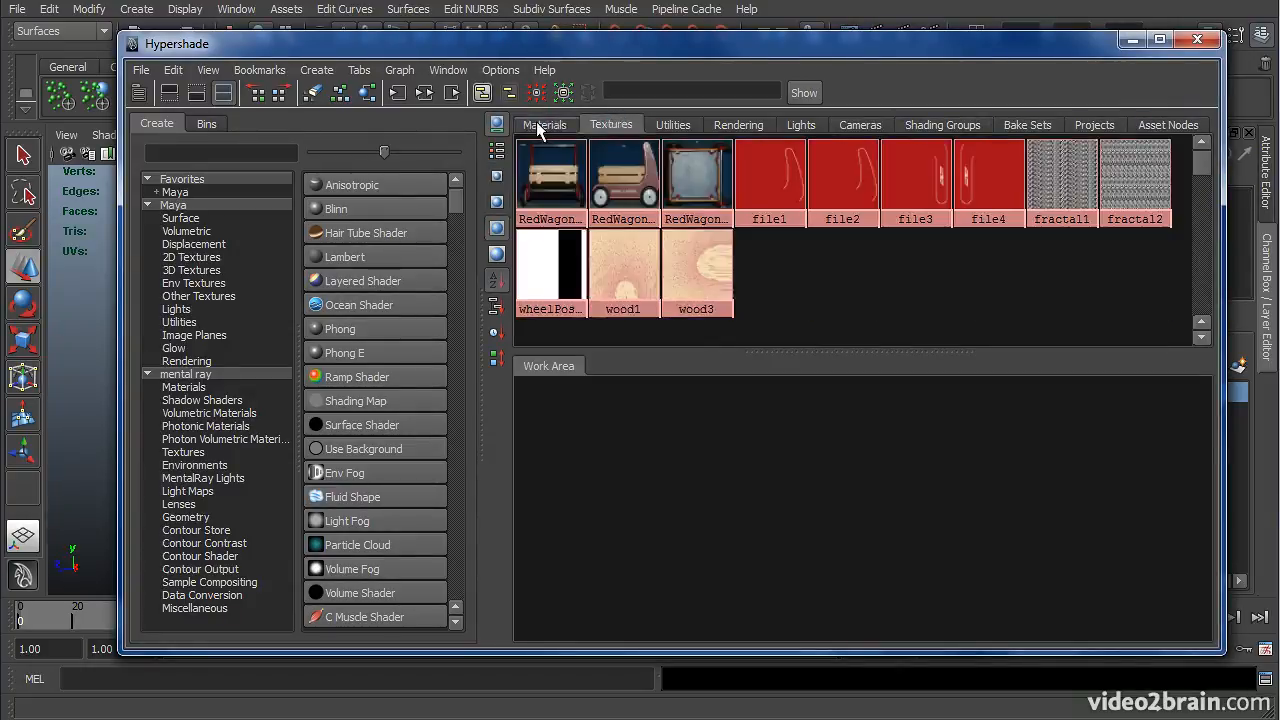
{"action": "left_click", "coordinate": [544, 124]}
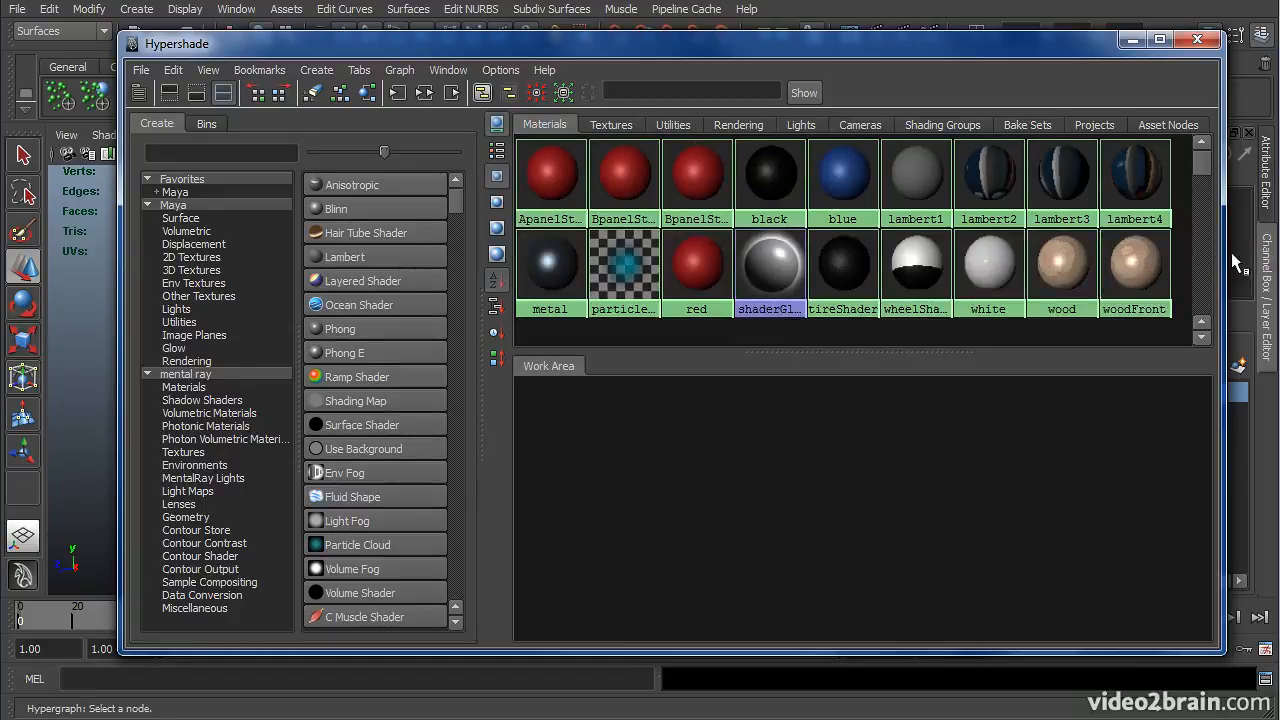
{"action": "left_click_drag", "start_coordinate": [1224, 256], "coordinate": [967, 256]}
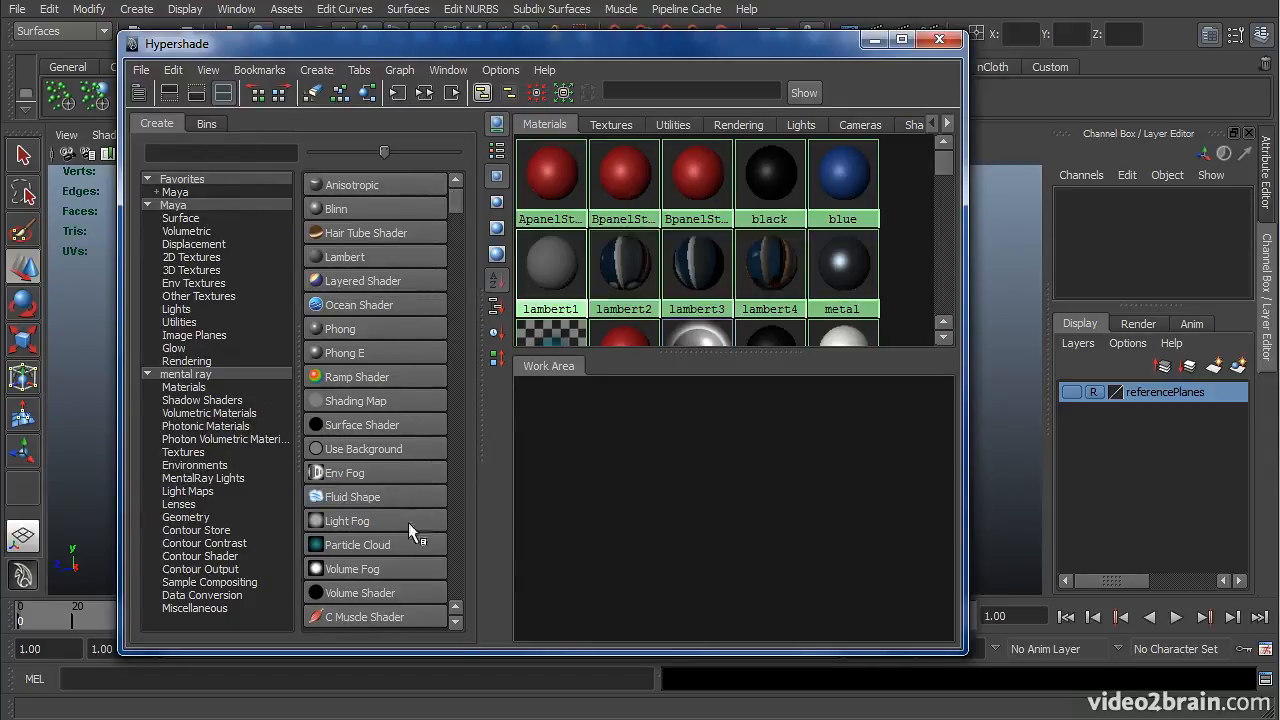
Examine the Maya and mental ray node types available for creation, finishing on the Maya surface shaders
{"action": "mouse_move", "coordinate": [458, 199]}
{"action": "left_mouse_down"}
{"action": "mouse_move", "coordinate": [447, 399]}
{"action": "mouse_move", "coordinate": [464, 555]}
{"action": "mouse_move", "coordinate": [468, 188]}
{"action": "left_mouse_up"}
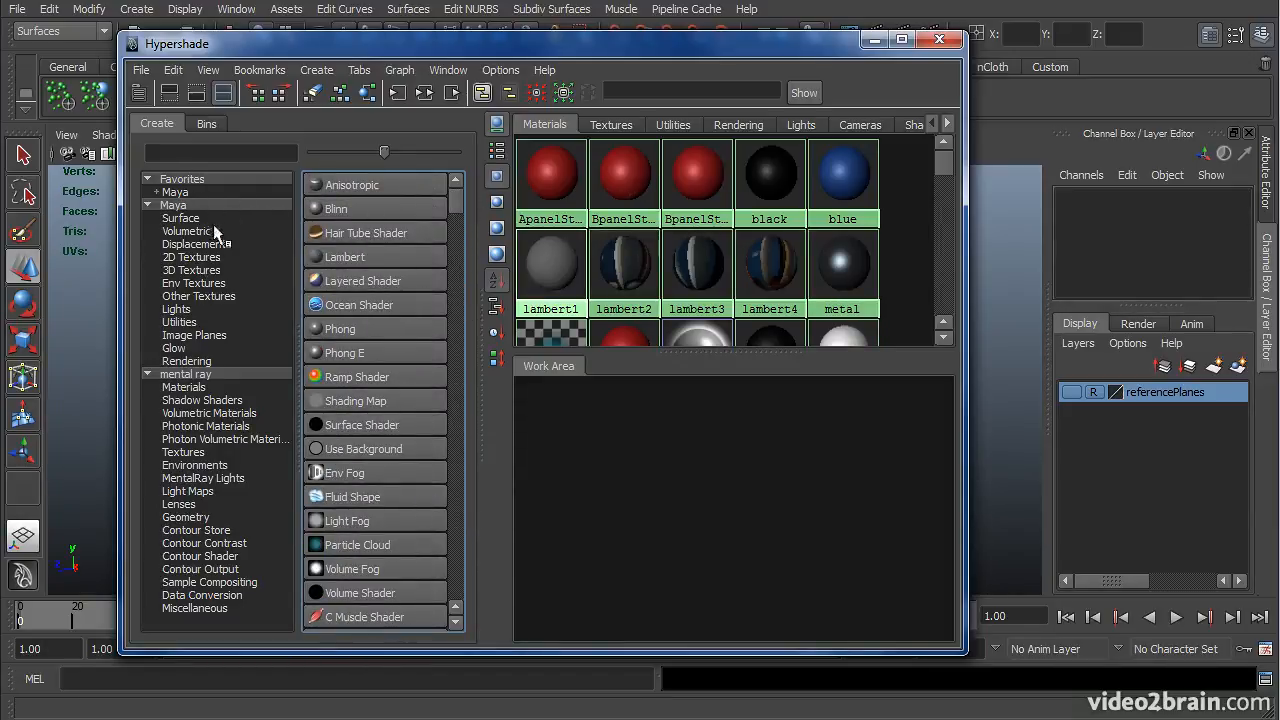
{"action": "left_click", "coordinate": [182, 218]}
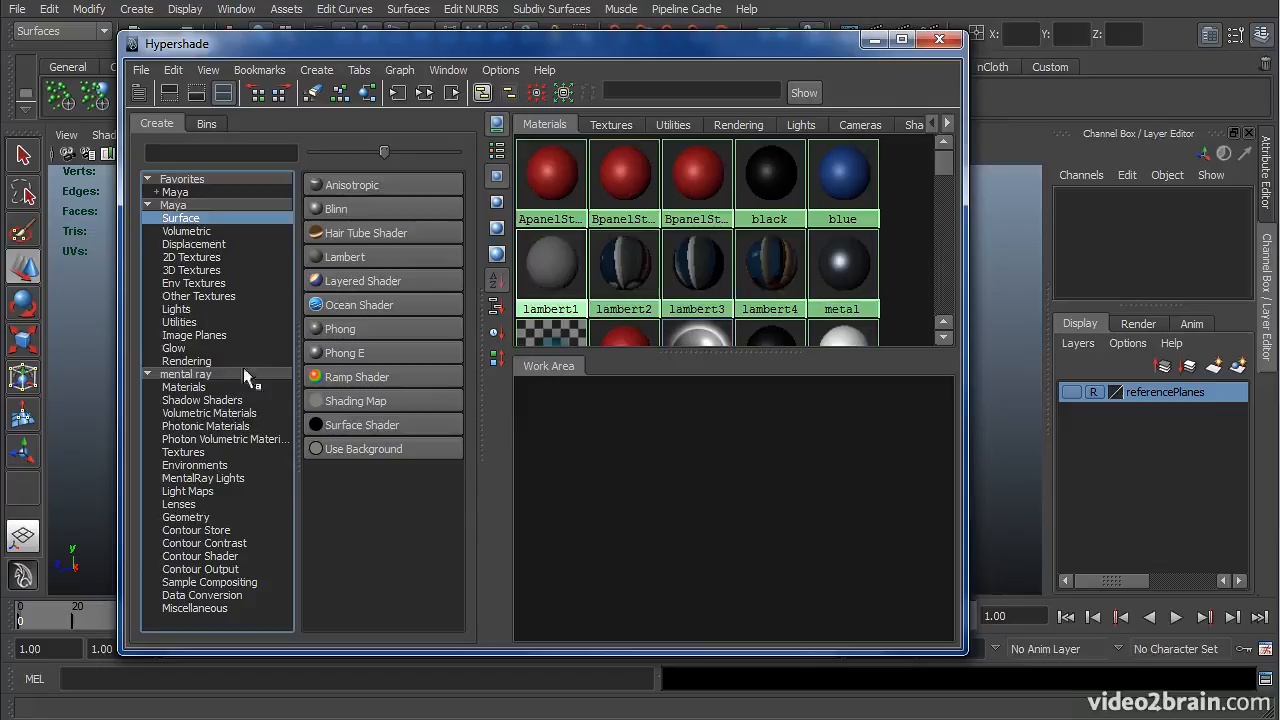
{"action": "left_click", "coordinate": [190, 388]}
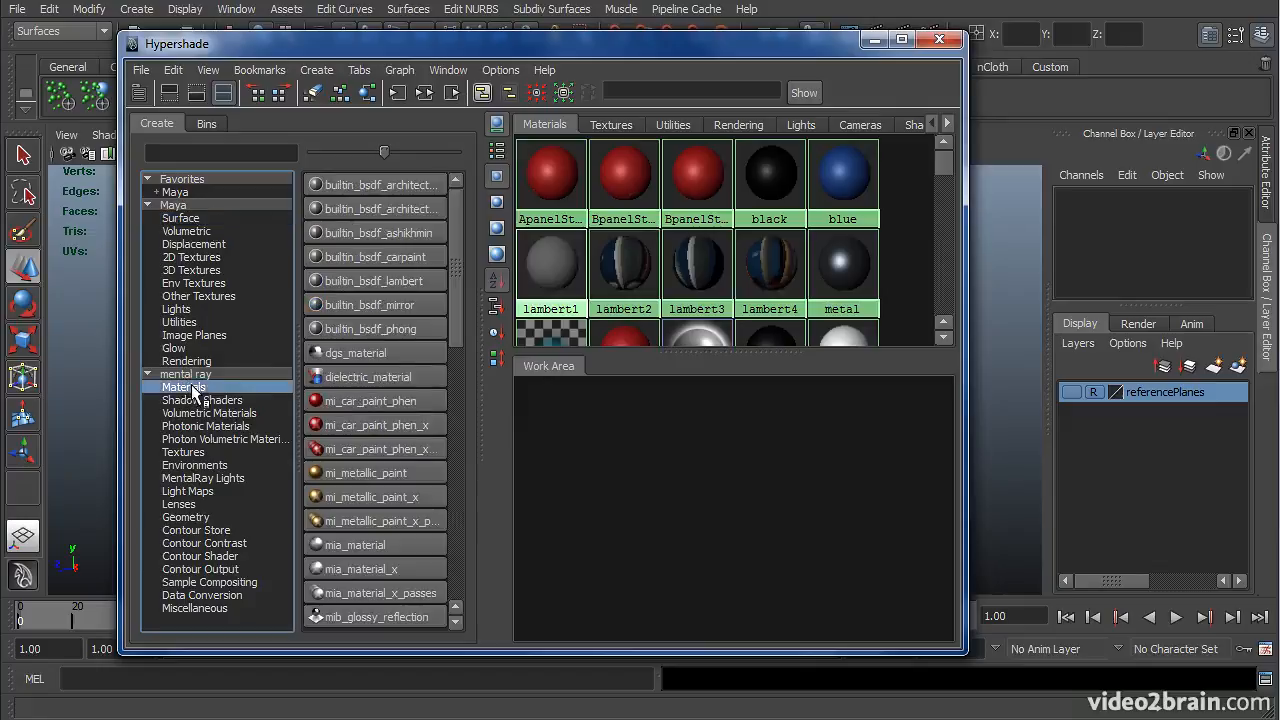
{"action": "mouse_move", "coordinate": [452, 260]}
{"action": "left_mouse_down"}
{"action": "mouse_move", "coordinate": [458, 438]}
{"action": "mouse_move", "coordinate": [457, 259]}
{"action": "left_mouse_up"}
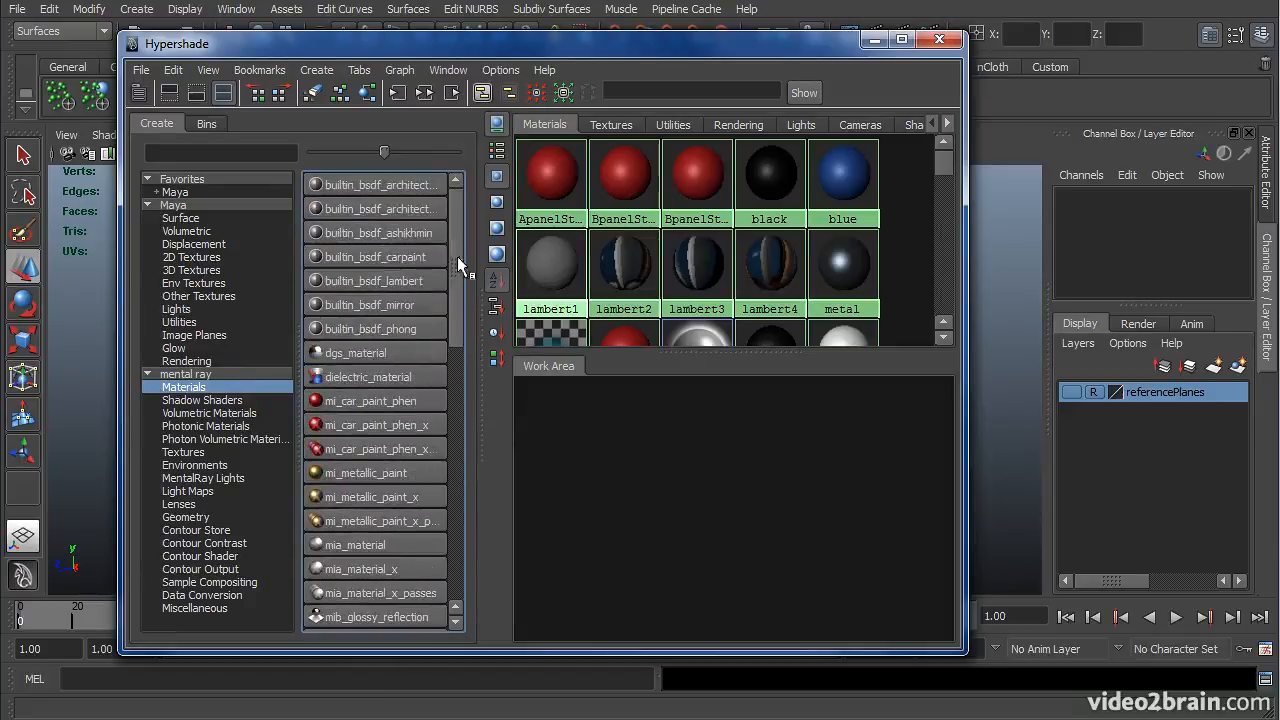
{"action": "left_click", "coordinate": [174, 205]}
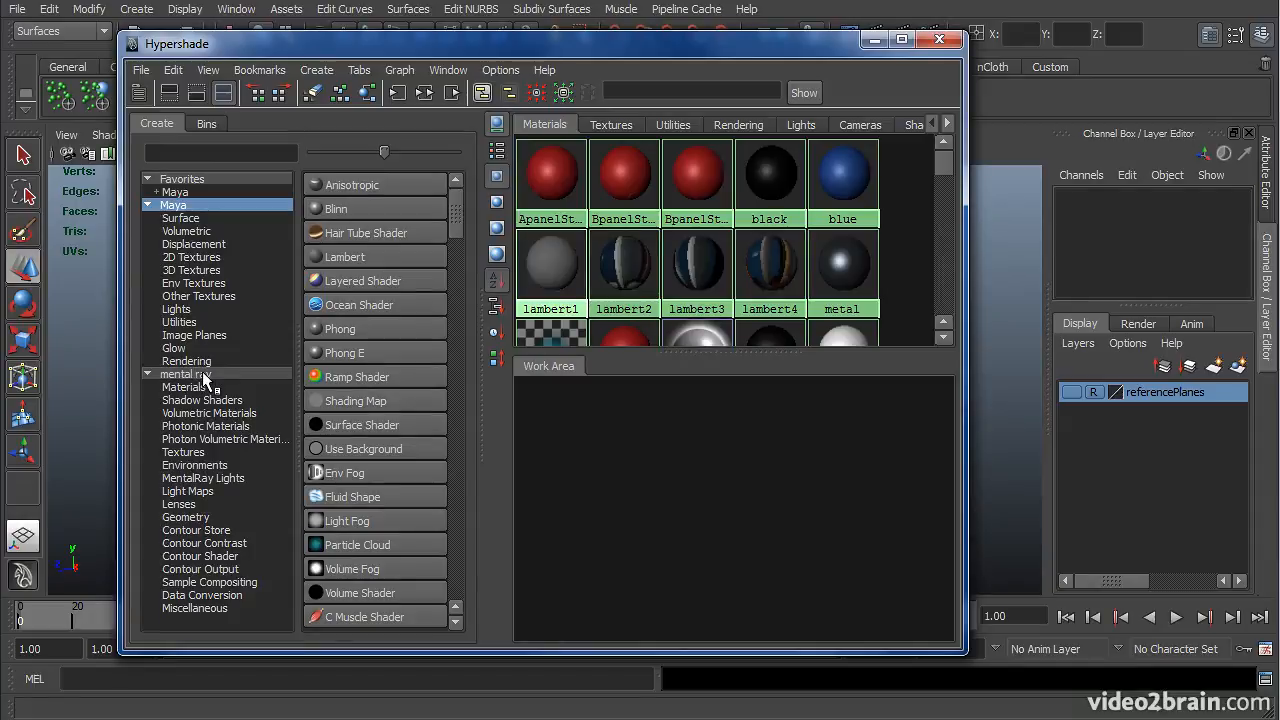
{"action": "left_click", "coordinate": [200, 374]}
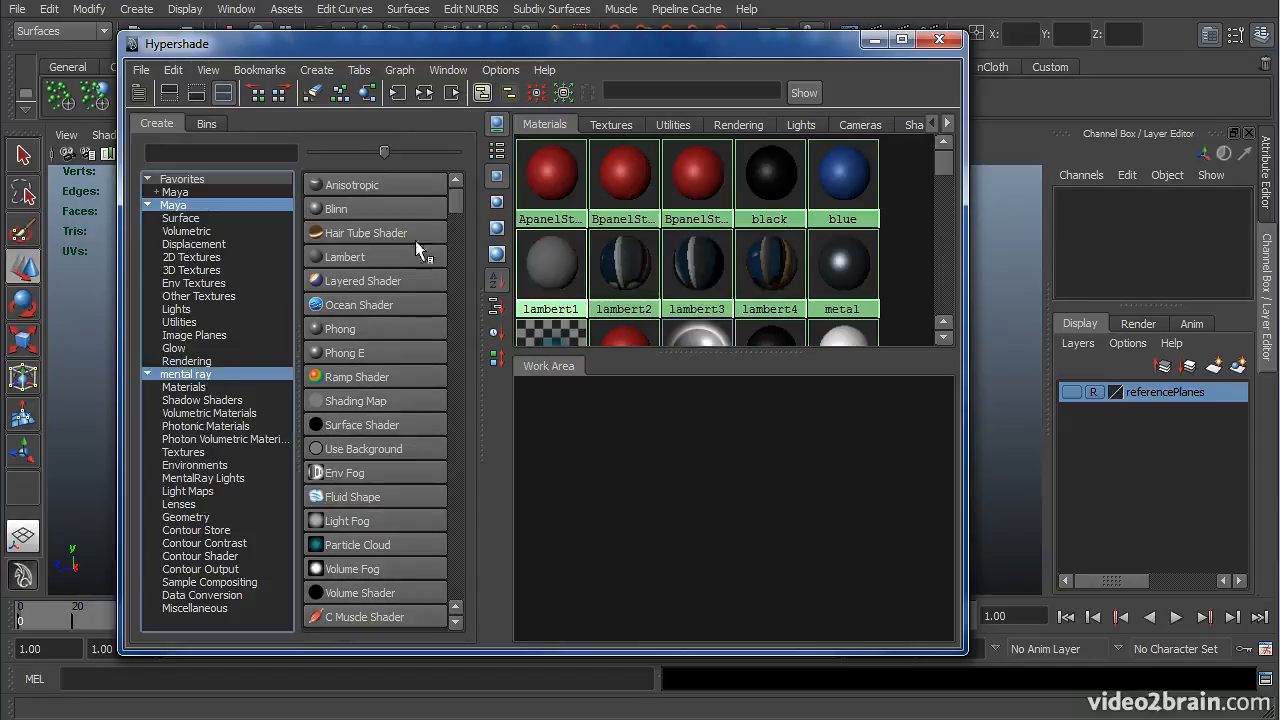
{"action": "mouse_move", "coordinate": [458, 202]}
{"action": "left_mouse_down"}
{"action": "mouse_move", "coordinate": [462, 532]}
{"action": "mouse_move", "coordinate": [467, 193]}
{"action": "left_mouse_up"}
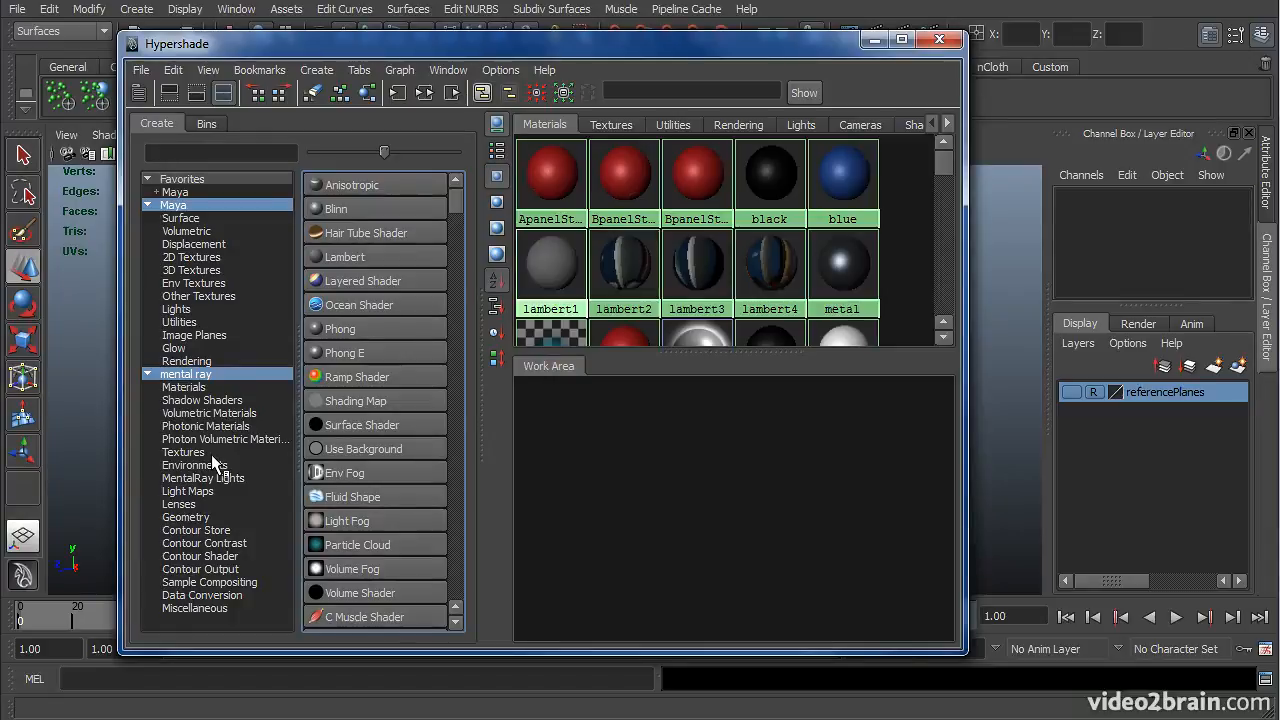
{"action": "left_click", "coordinate": [195, 218]}
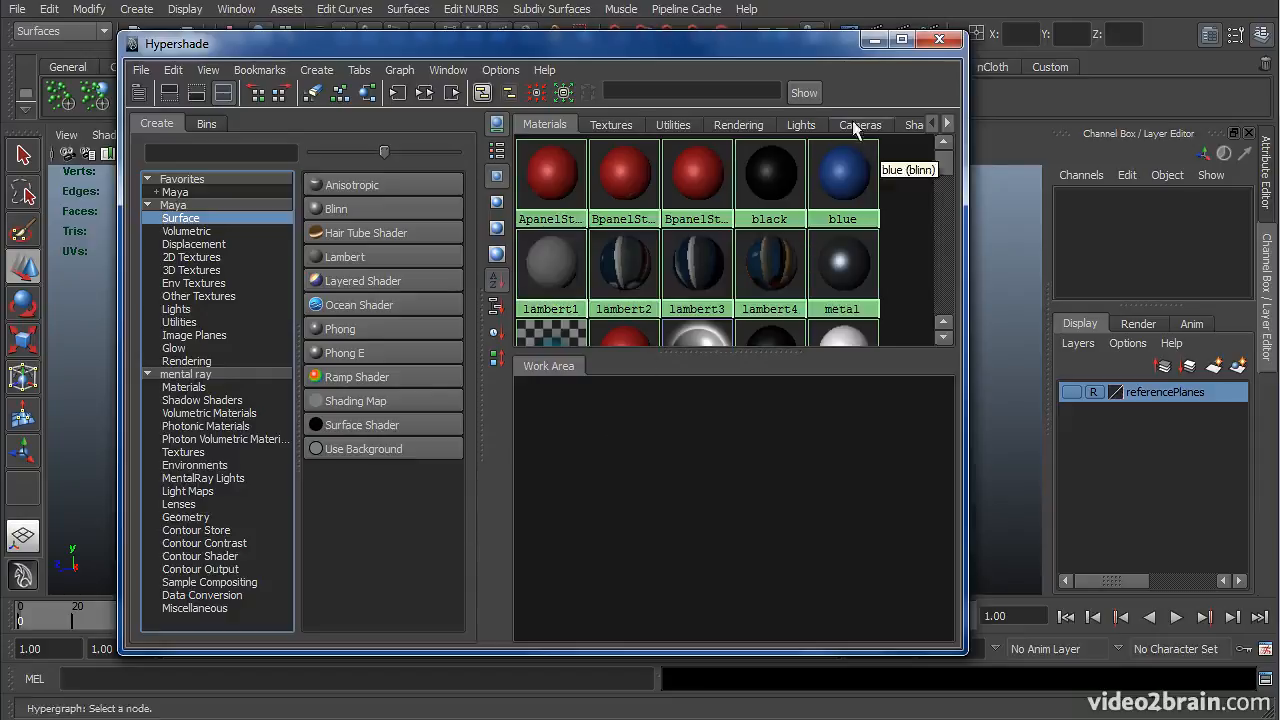
Minimize the Hypershade to inspect the wagon's shaded surfaces from several angles in the perspective view
{"action": "left_click", "coordinate": [875, 40]}
{"action": "left_click_drag", "start_coordinate": [586, 444], "coordinate": [566, 476], "text": "alt"}
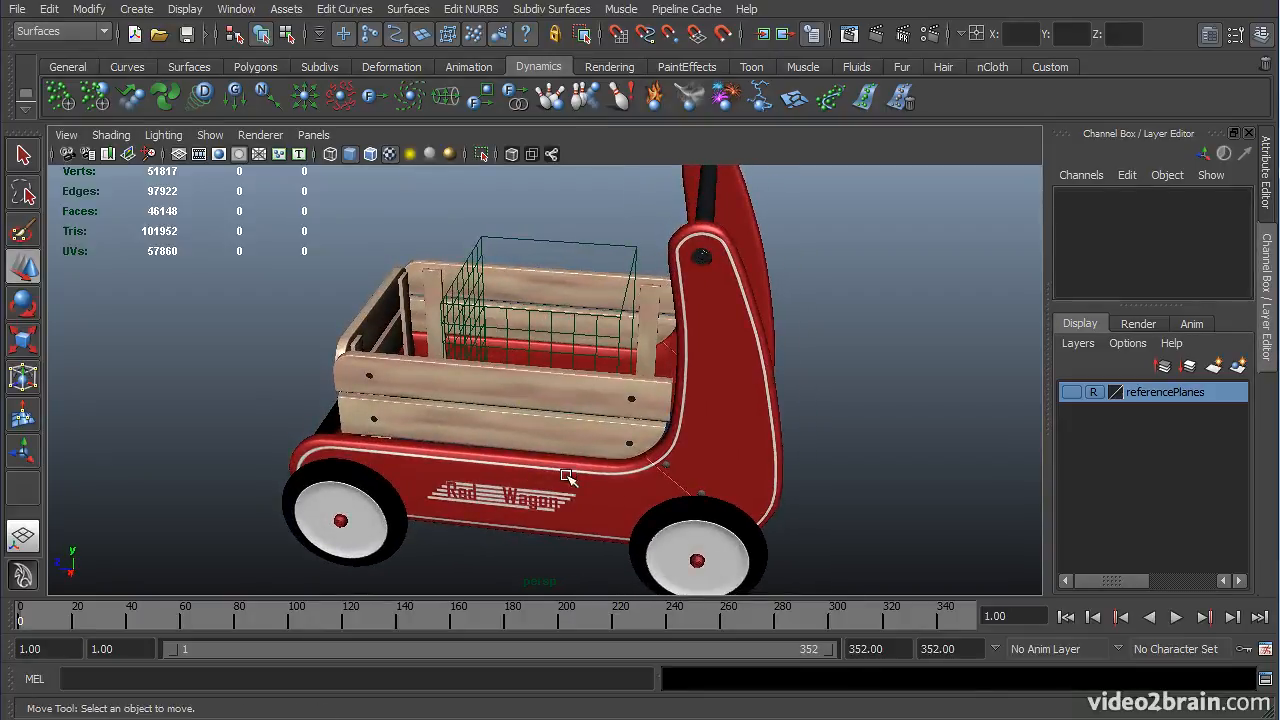
{"action": "left_click_drag", "start_coordinate": [458, 470], "coordinate": [538, 395], "text": "alt"}
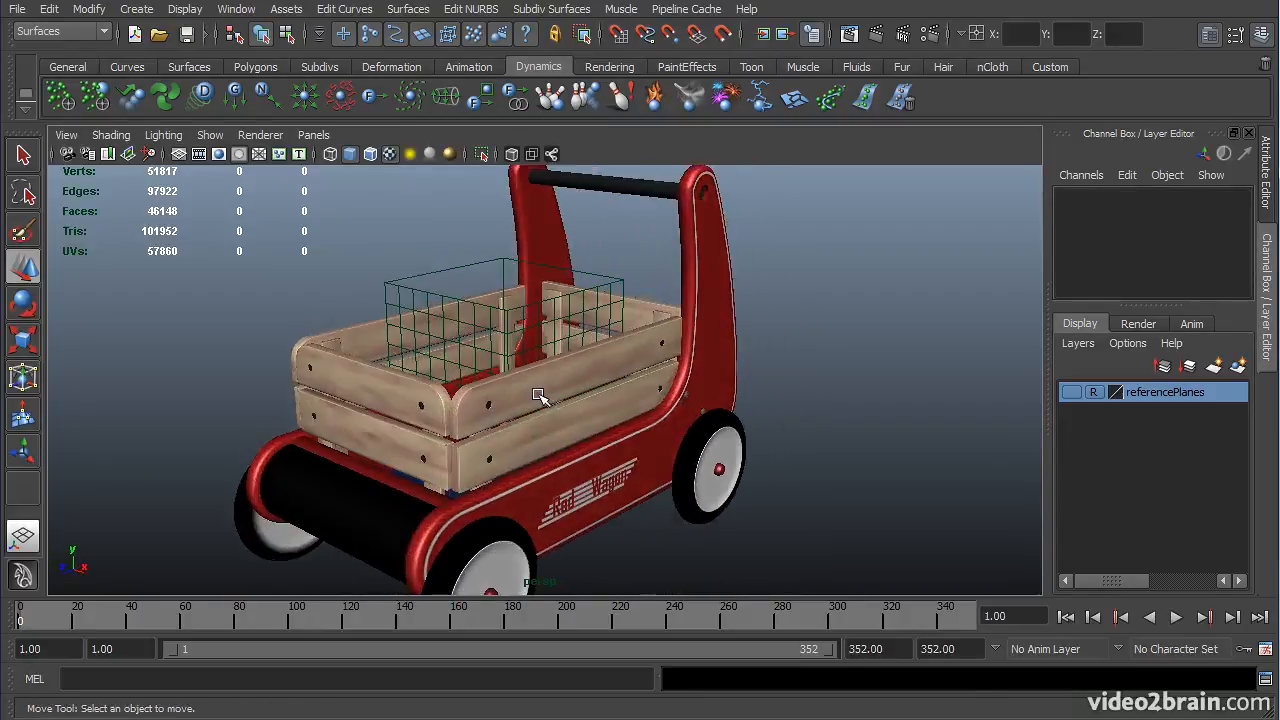
{"action": "left_click_drag", "start_coordinate": [468, 418], "coordinate": [497, 398], "text": "alt"}
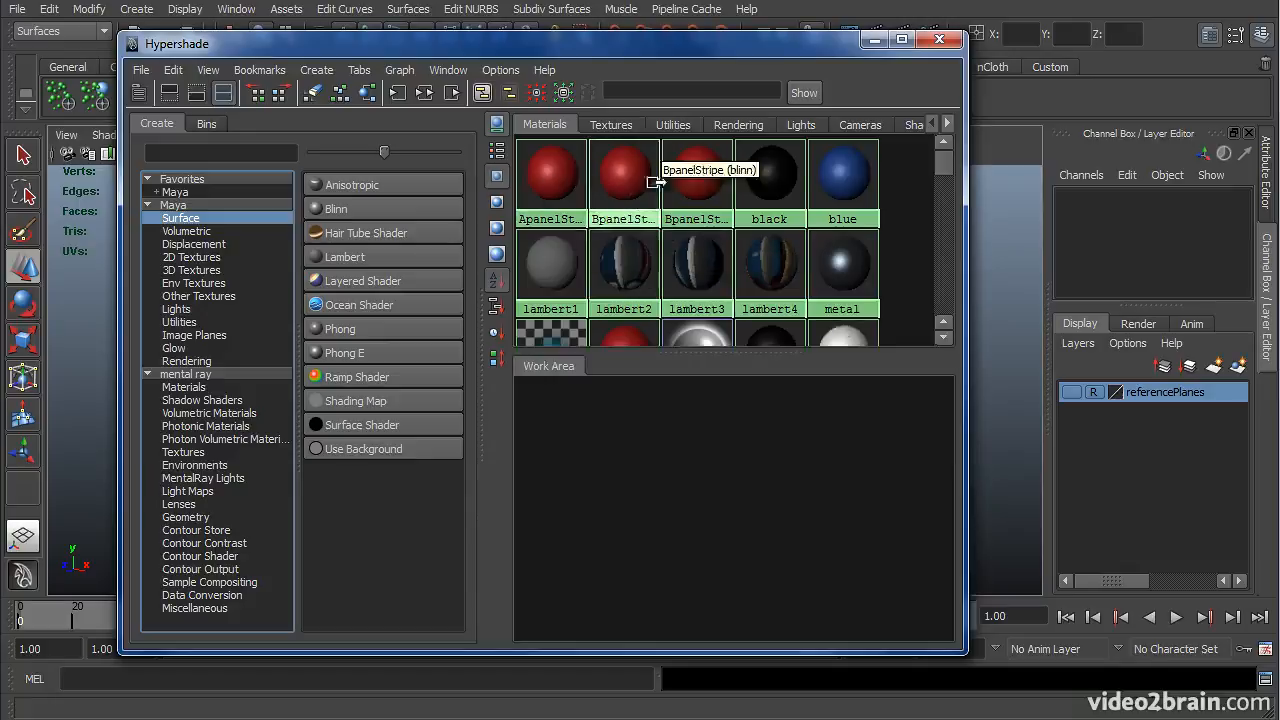
Graph the input and output connections of the BpanelStripe1 material and move its node slightly below the other nodes
{"action": "left_click", "coordinate": [701, 179]}
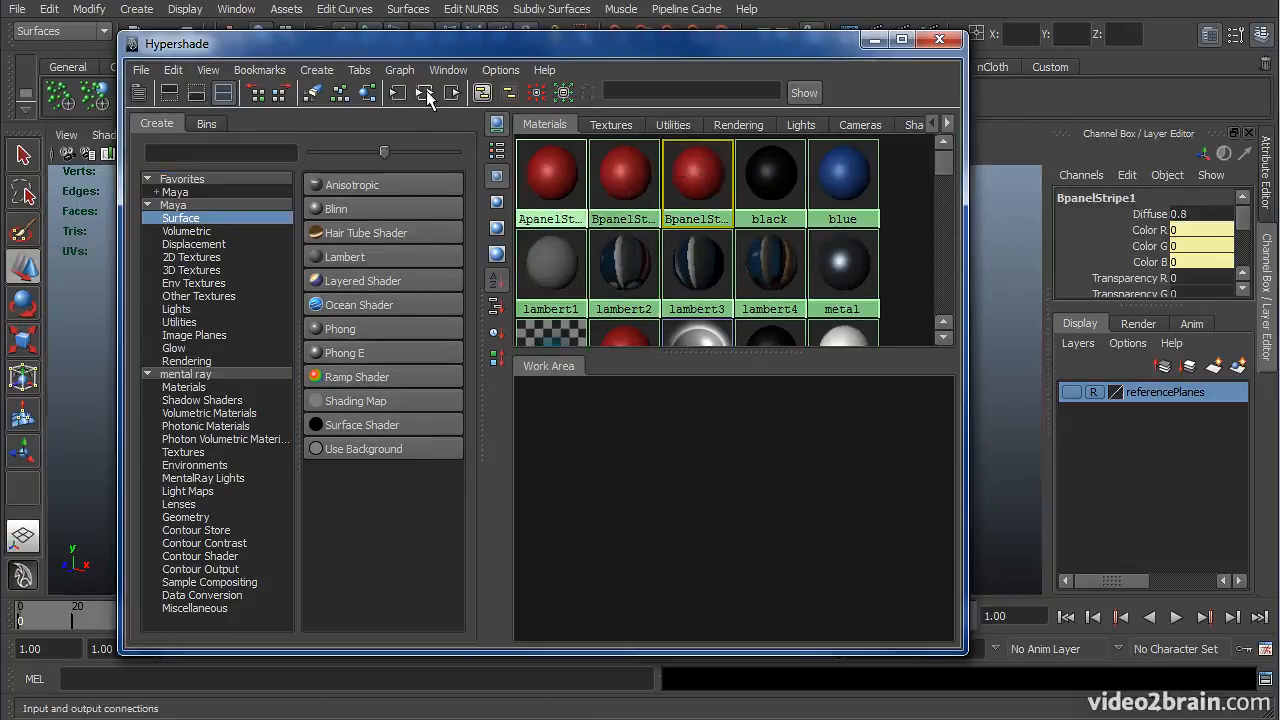
{"action": "middle_click_drag", "start_coordinate": [709, 175], "coordinate": [697, 182]}
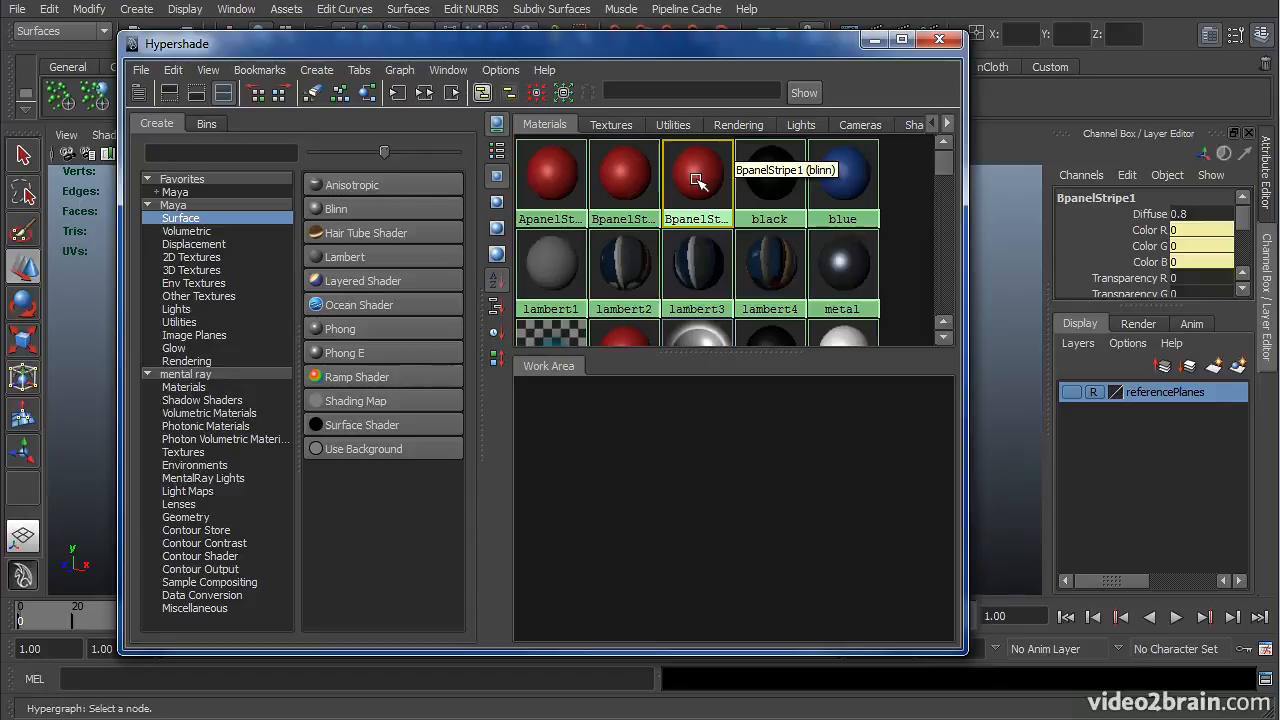
{"action": "left_click", "coordinate": [424, 93]}
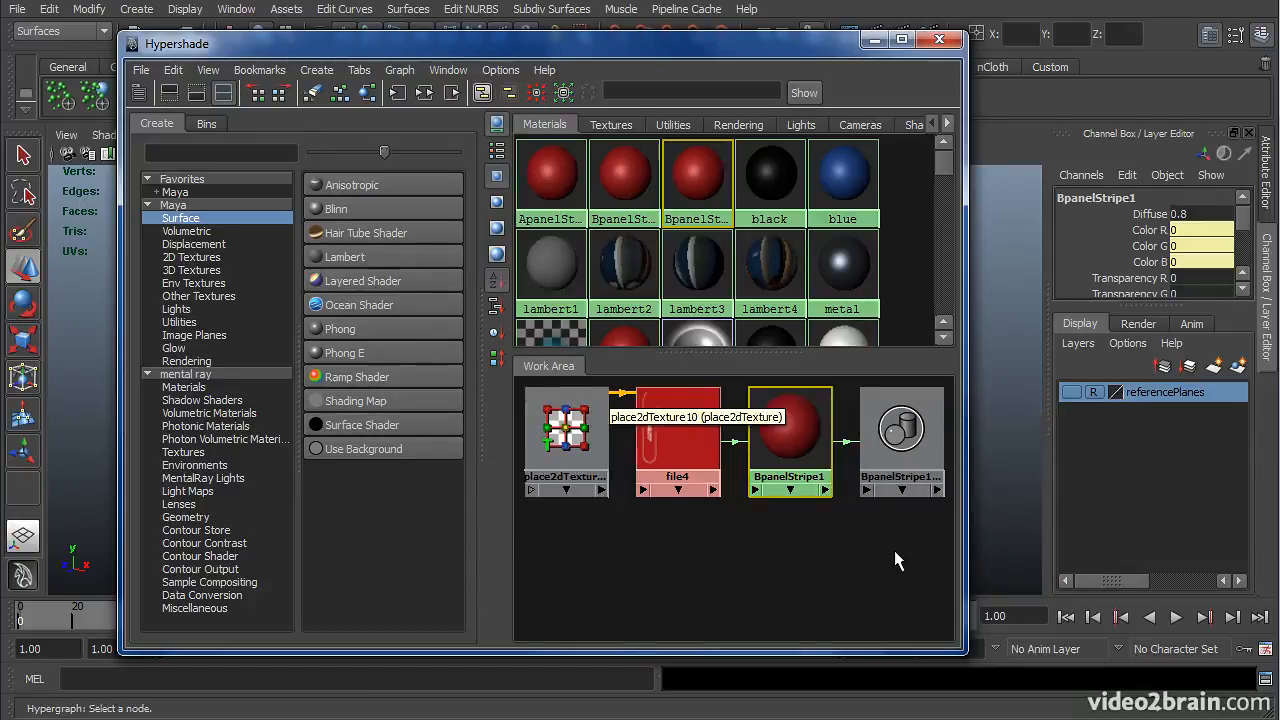
{"action": "left_click_drag", "start_coordinate": [793, 436], "coordinate": [802, 473]}
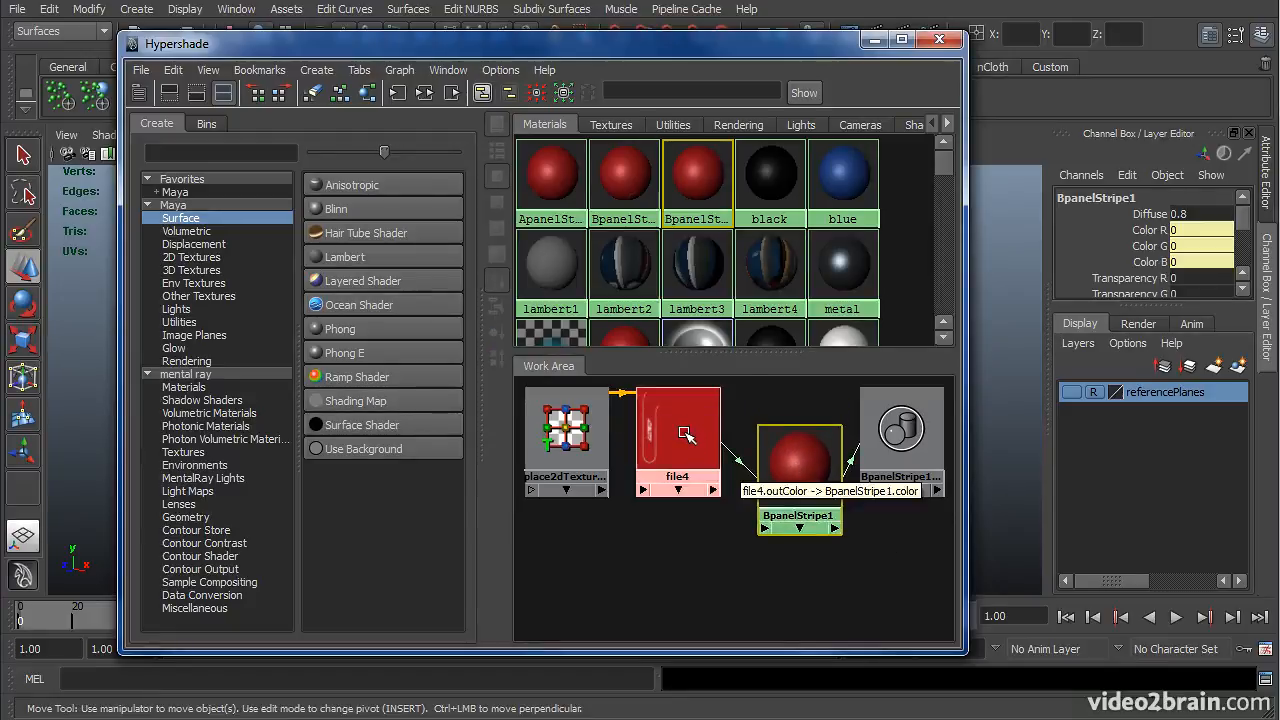
Move the file4 node down level with BpanelStripe1 and display that material's attributes beside a narrowed Hypershade window
{"action": "left_click_drag", "start_coordinate": [684, 433], "coordinate": [677, 475]}
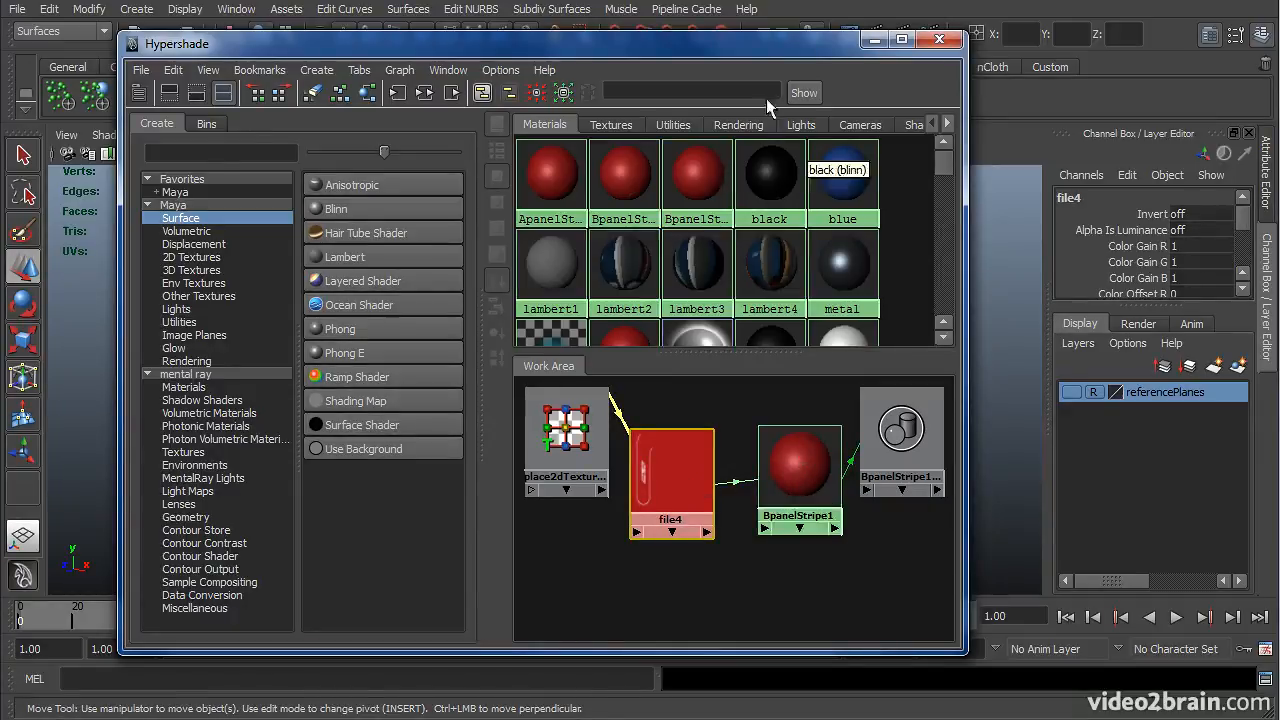
{"action": "left_click_drag", "start_coordinate": [761, 48], "coordinate": [650, 48]}
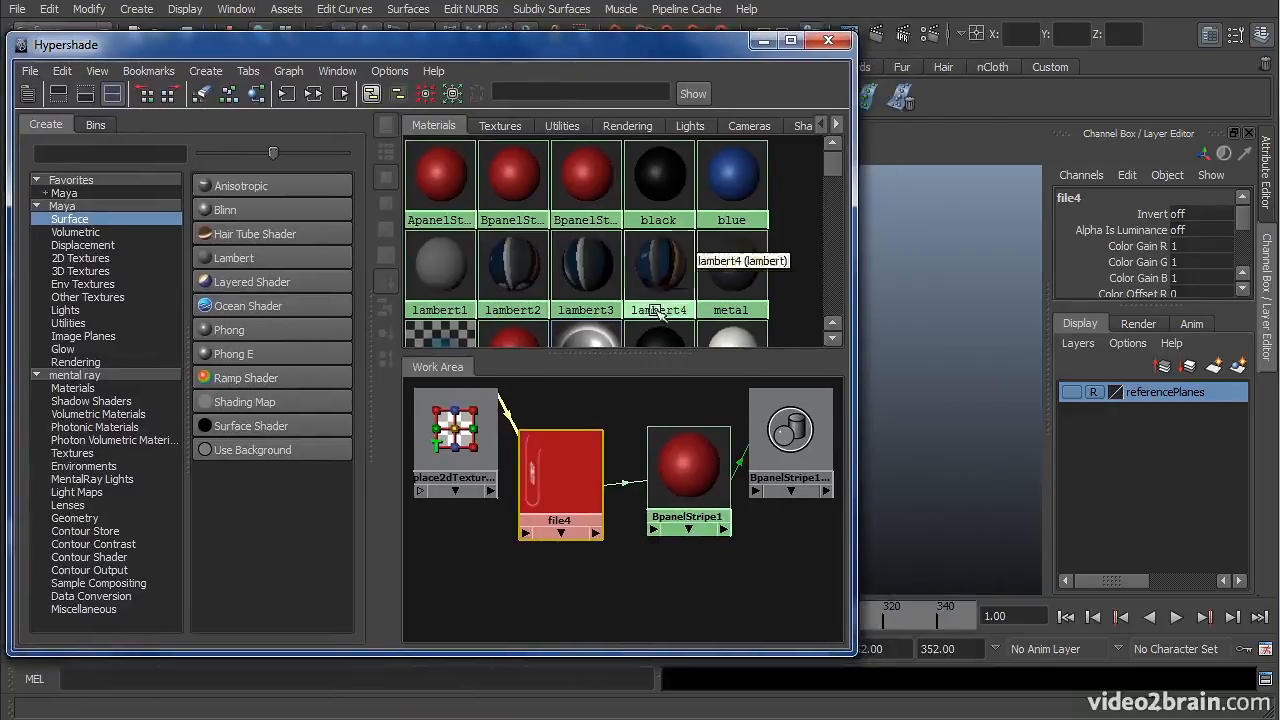
{"action": "double_click", "coordinate": [688, 465]}
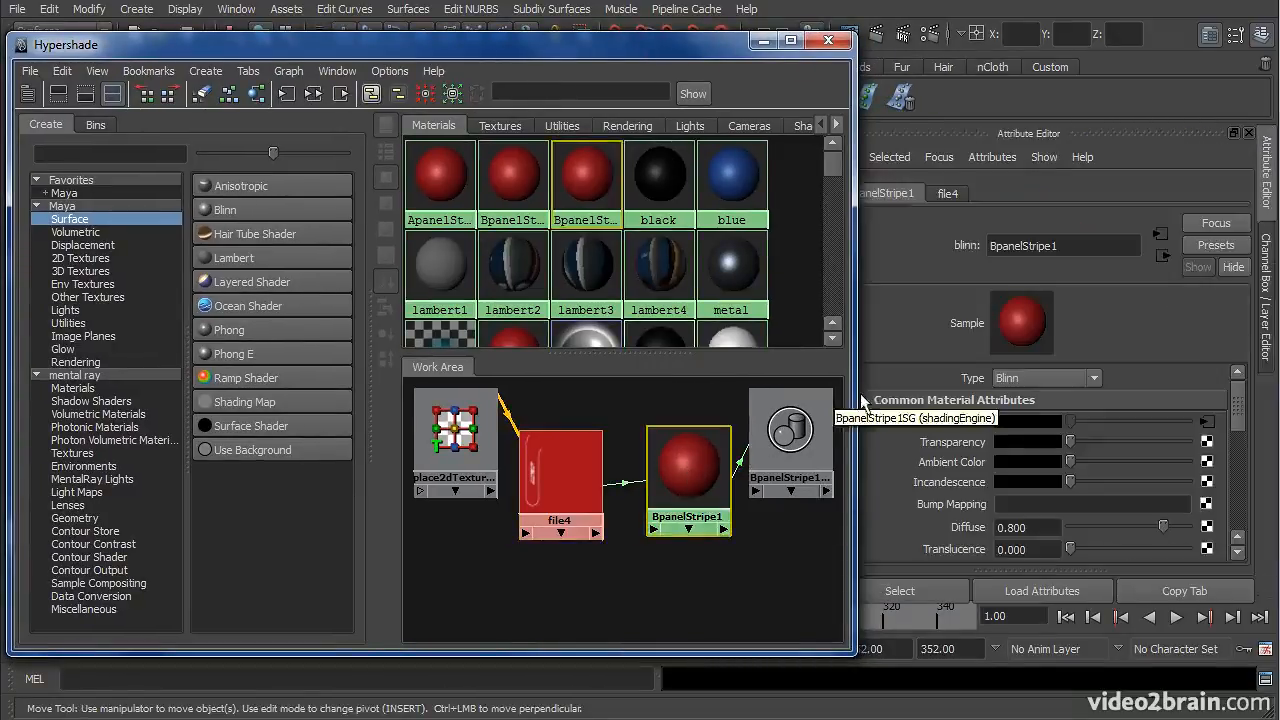
{"action": "left_click_drag", "start_coordinate": [855, 396], "coordinate": [808, 396]}
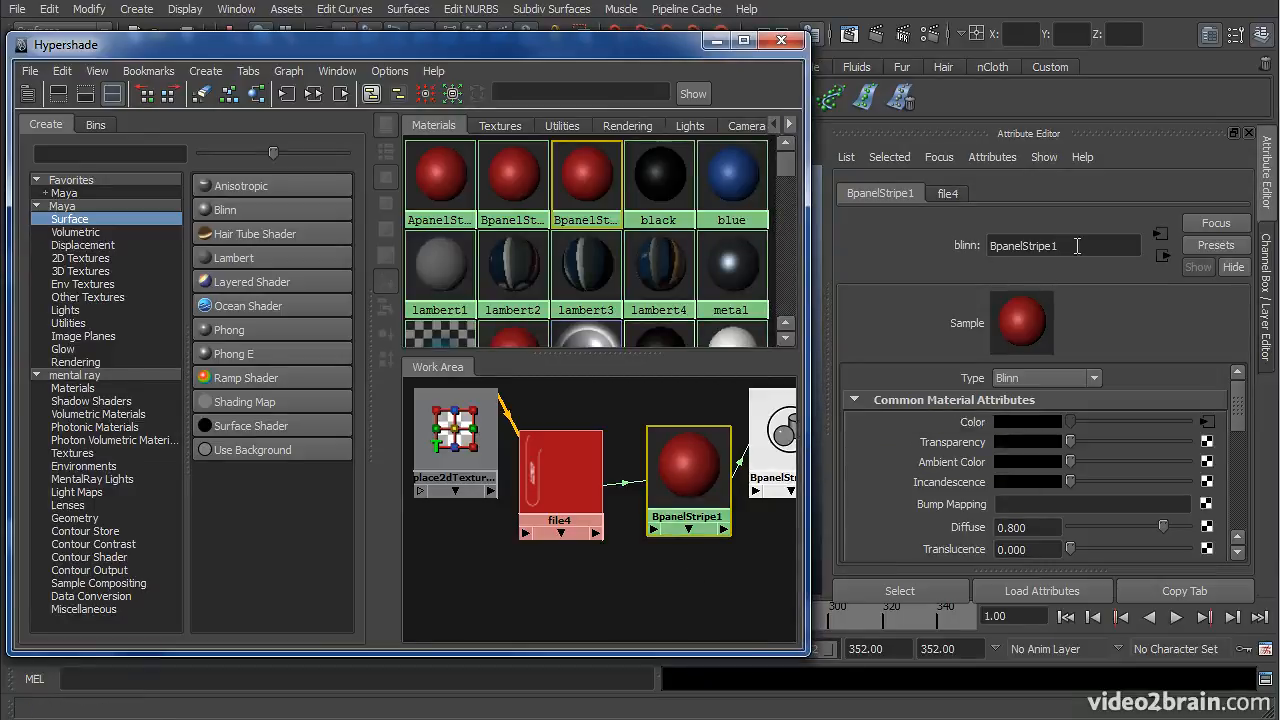
Uncover the wagon in the perspective view, select the objects with the BpanelStripe1 material to inspect them, and deselect them
{"action": "left_click_drag", "start_coordinate": [643, 48], "coordinate": [514, 498]}
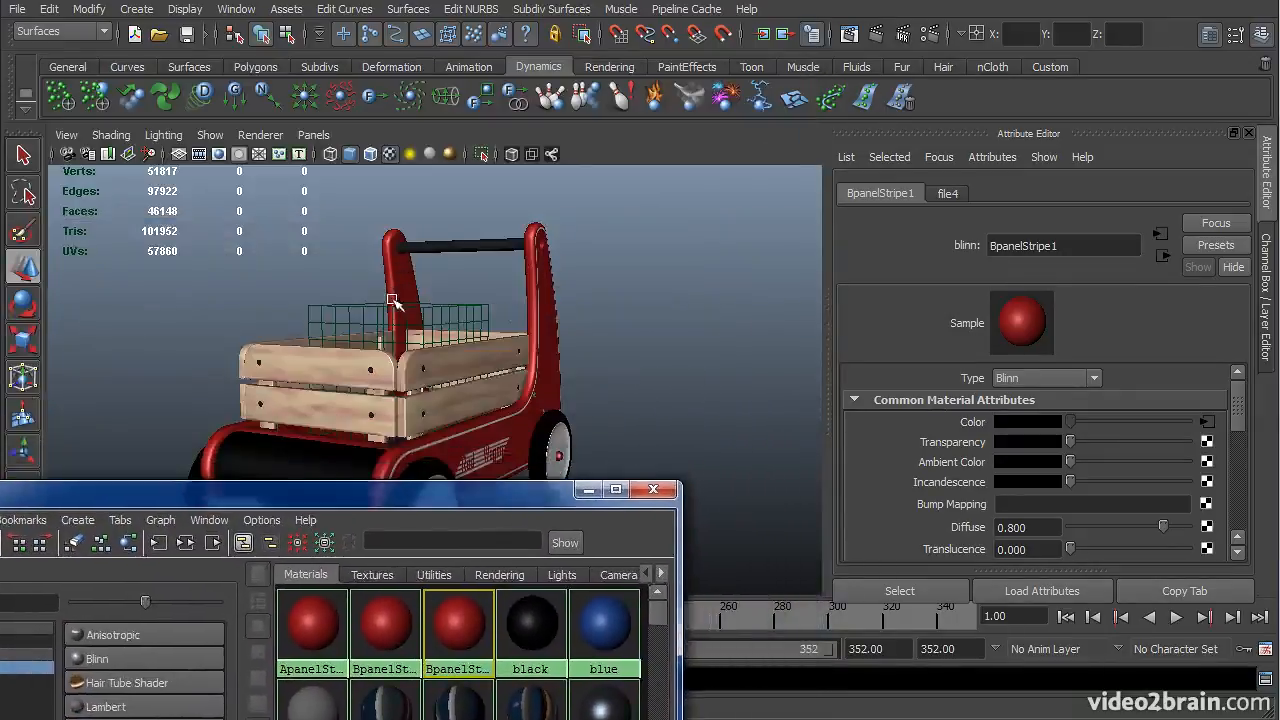
{"action": "left_click_drag", "start_coordinate": [641, 406], "coordinate": [592, 346], "text": "alt"}
{"action": "left_click_drag", "start_coordinate": [515, 510], "coordinate": [147, 60]}
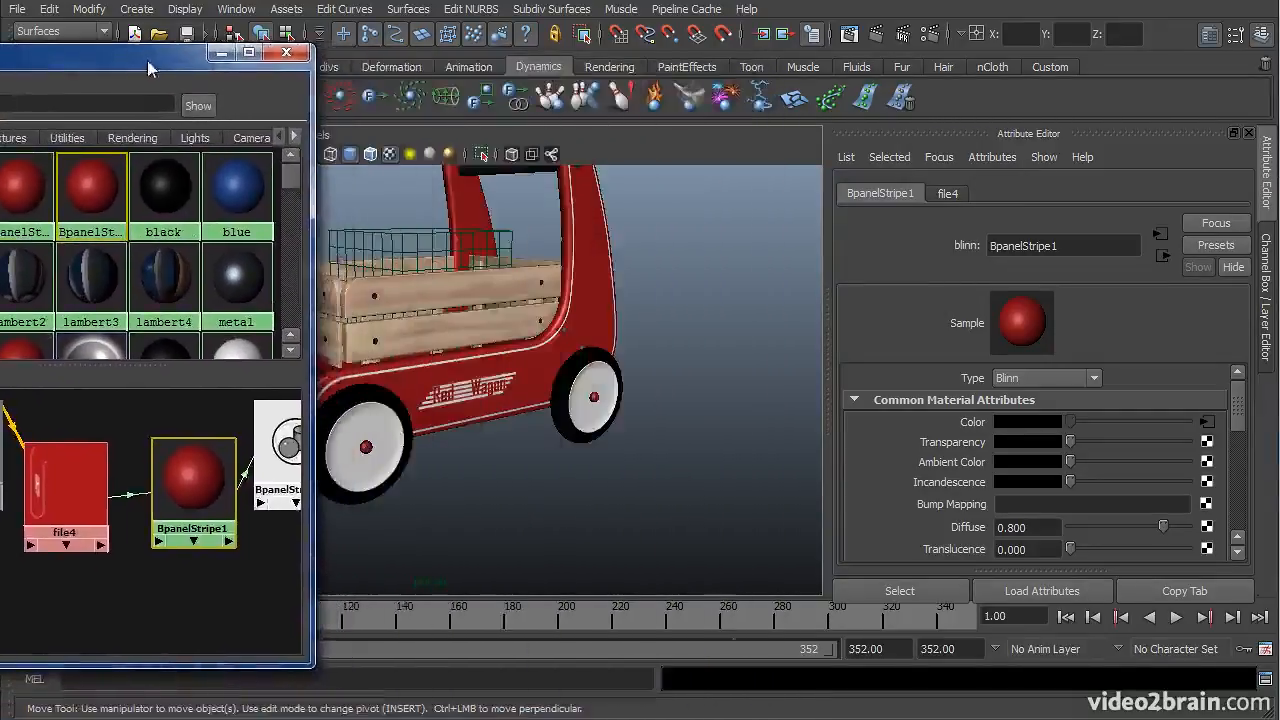
{"action": "right_click", "coordinate": [188, 472]}
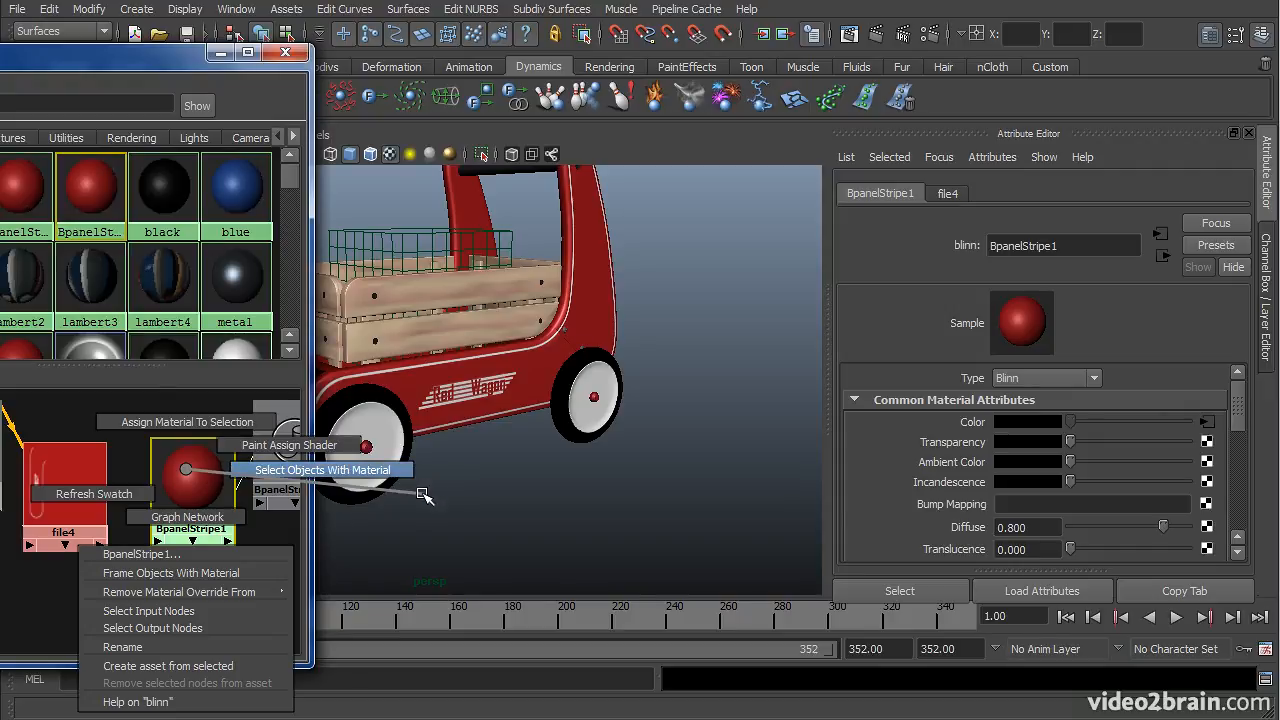
{"action": "left_click", "coordinate": [424, 496]}
{"action": "left_click_drag", "start_coordinate": [420, 414], "coordinate": [408, 444], "text": "alt"}
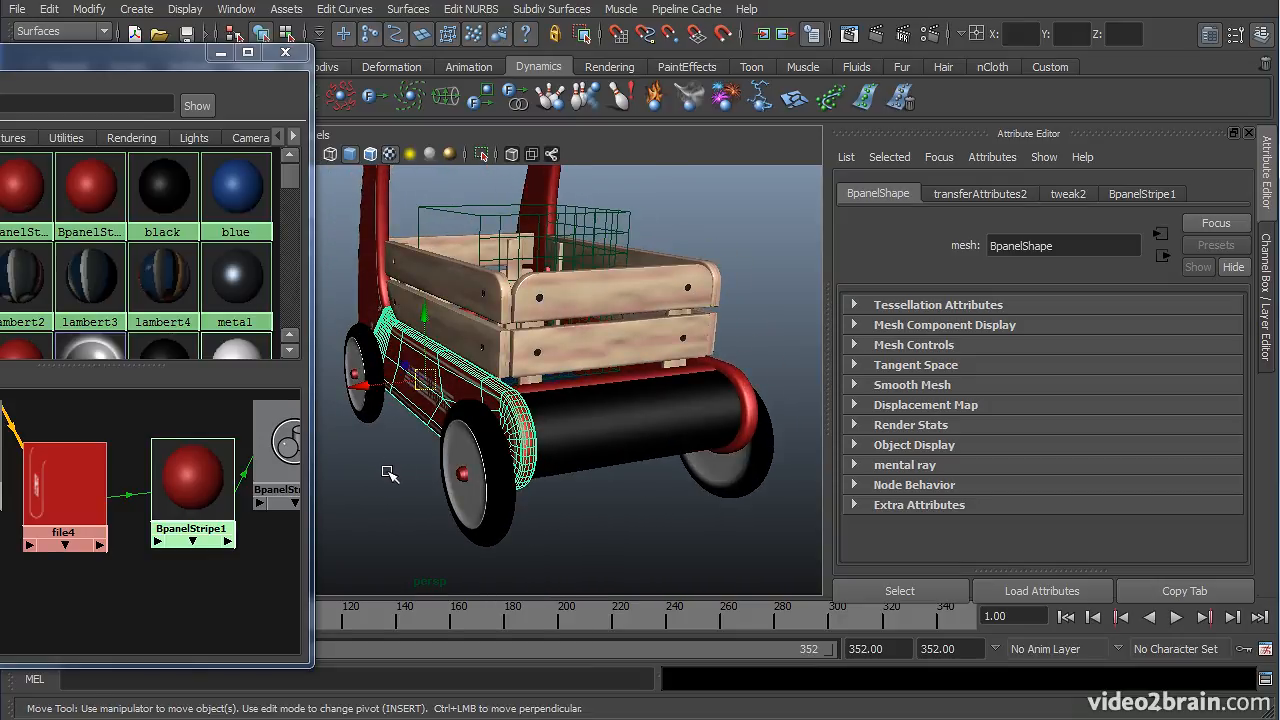
{"action": "left_click", "coordinate": [389, 474]}
Clear the Hypershade work area, select the wagon's Apanel object in the perspective view, and graph its material network
{"action": "left_click_drag", "start_coordinate": [127, 55], "coordinate": [650, 43]}
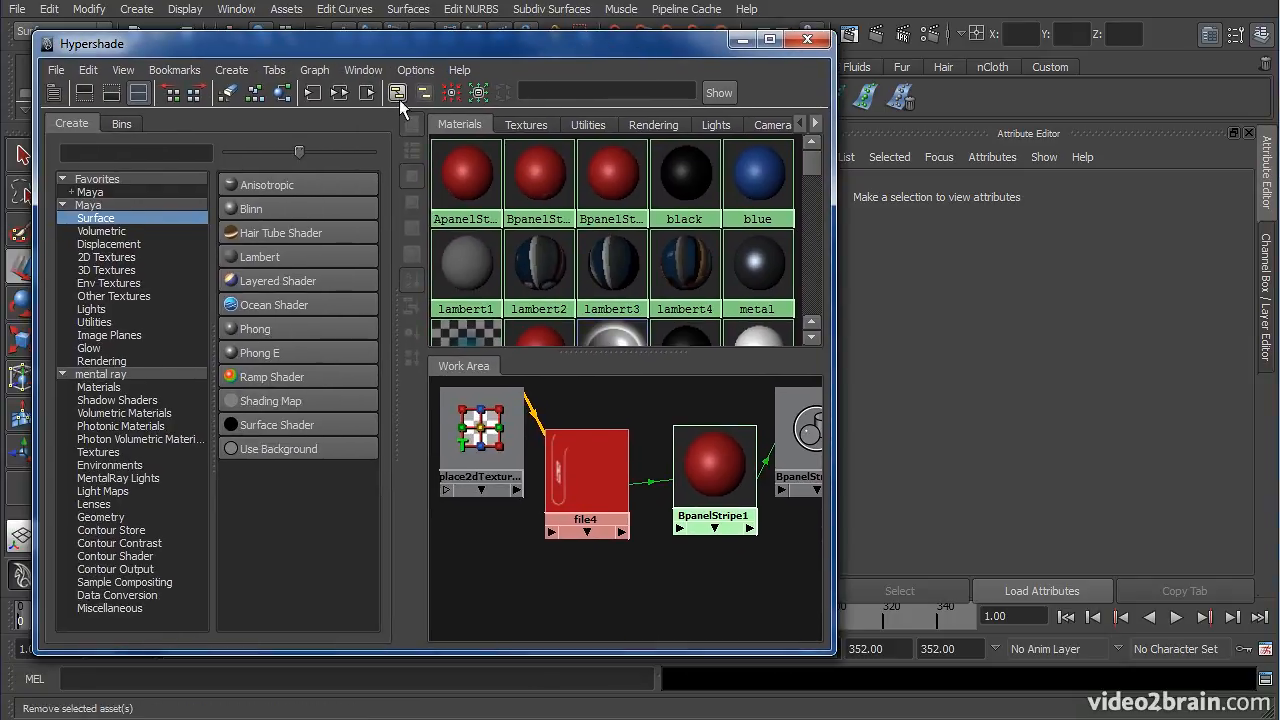
{"action": "left_click", "coordinate": [228, 93]}
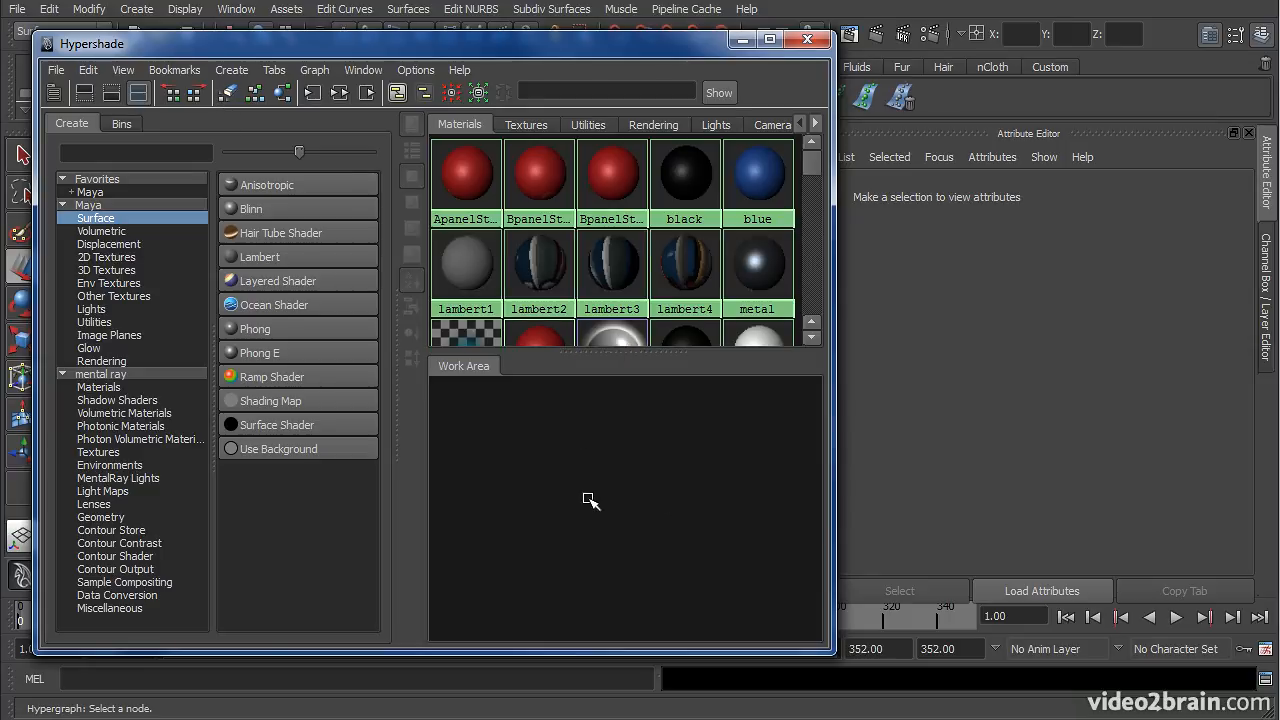
{"action": "left_click_drag", "start_coordinate": [706, 48], "coordinate": [203, 52]}
{"action": "left_click_drag", "start_coordinate": [638, 372], "coordinate": [414, 360], "text": "alt"}
{"action": "left_click", "coordinate": [590, 278]}
{"action": "left_click_drag", "start_coordinate": [663, 277], "coordinate": [680, 390], "text": "alt"}
{"action": "left_click_drag", "start_coordinate": [89, 45], "coordinate": [562, 35]}
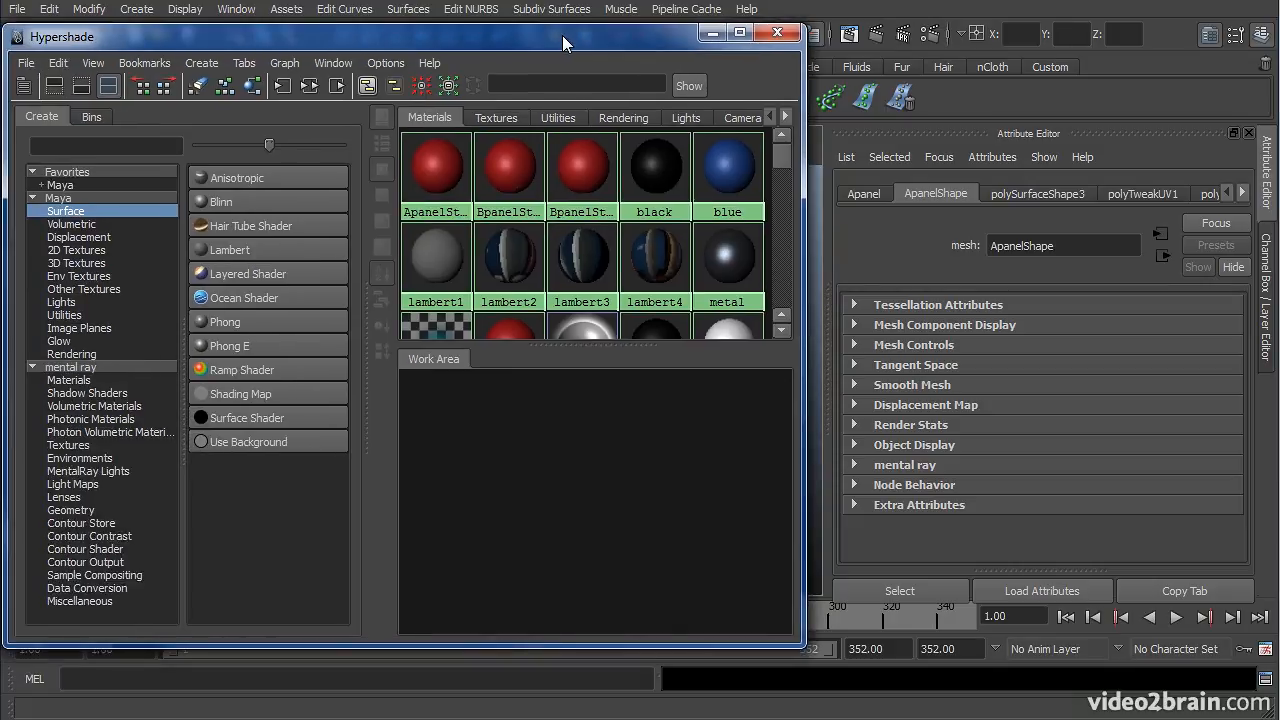
{"action": "left_click", "coordinate": [255, 93]}
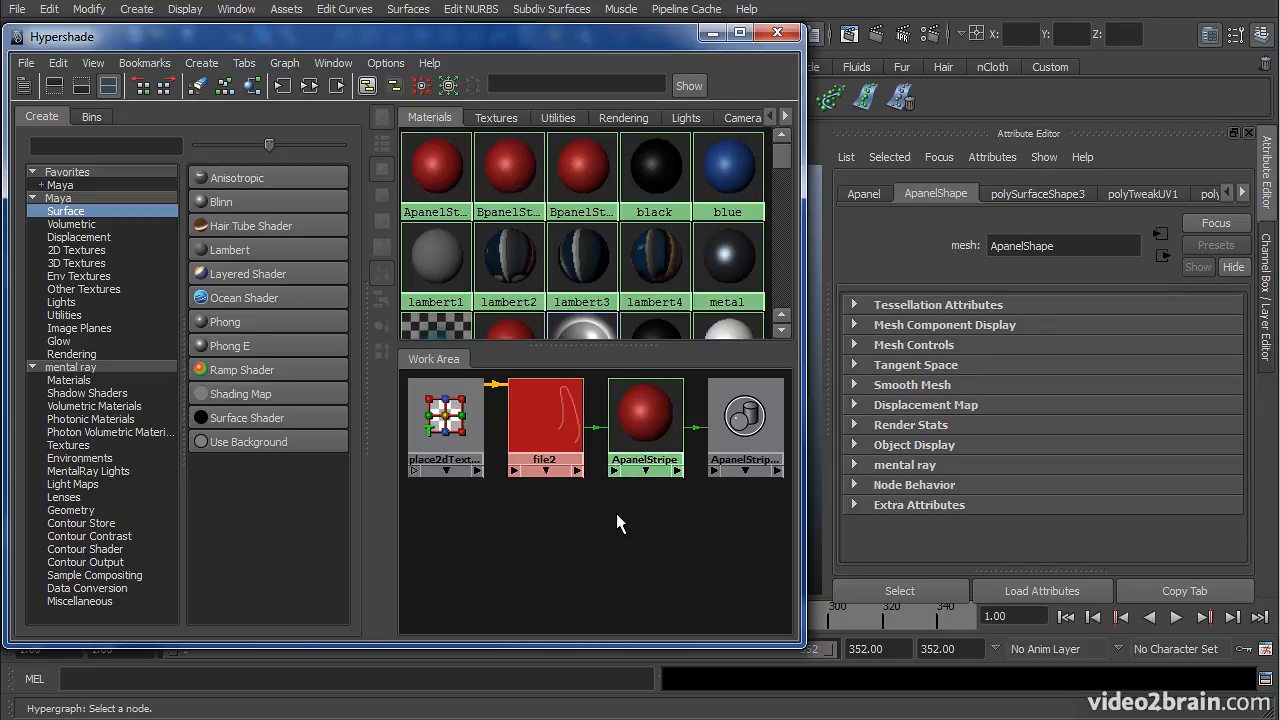
Clear and enlarge the work area, and create one Anisotropic, one Blinn, one Lambert and one Phong material
{"action": "left_click", "coordinate": [196, 86]}
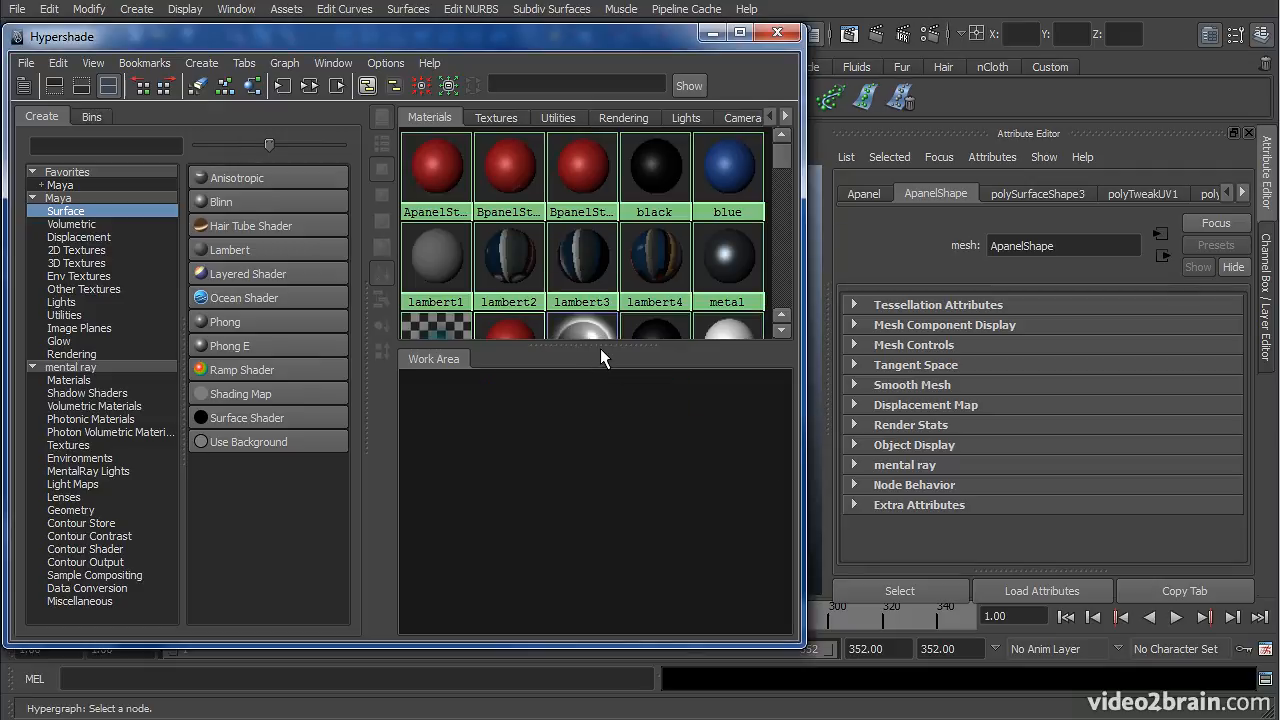
{"action": "left_click_drag", "start_coordinate": [598, 344], "coordinate": [591, 250]}
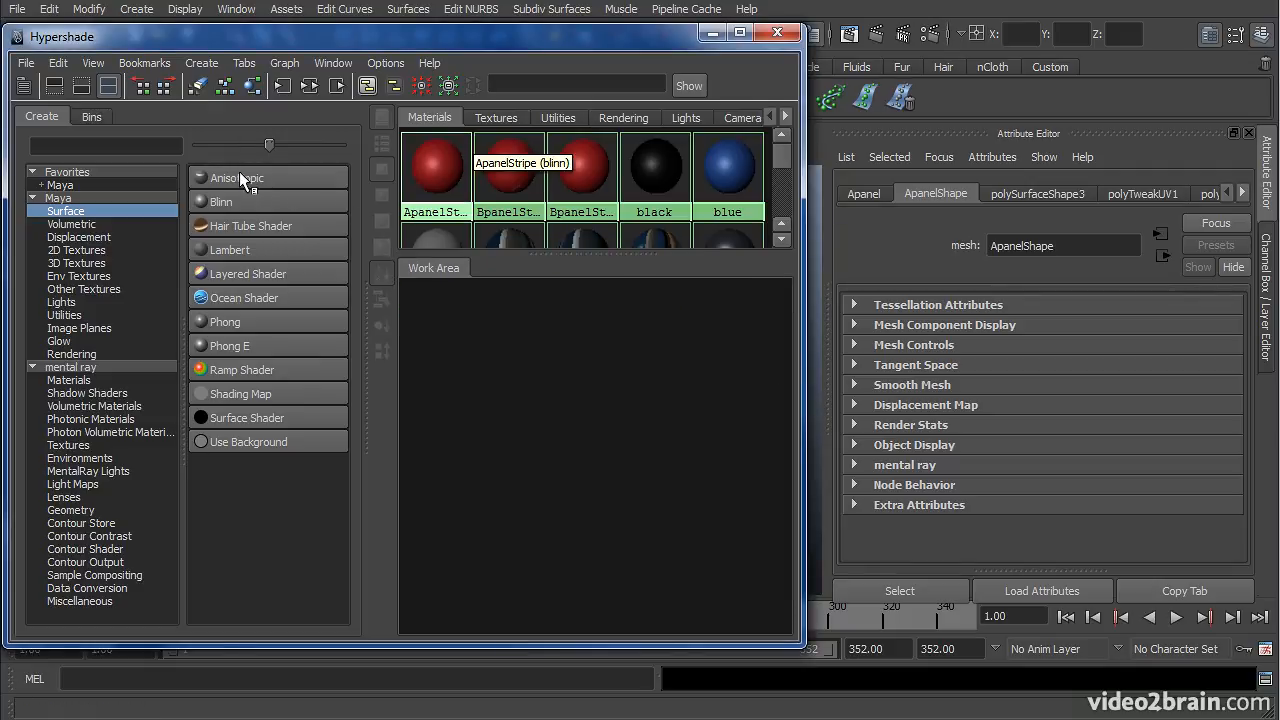
{"action": "left_click", "coordinate": [239, 177]}
{"action": "left_click", "coordinate": [217, 200]}
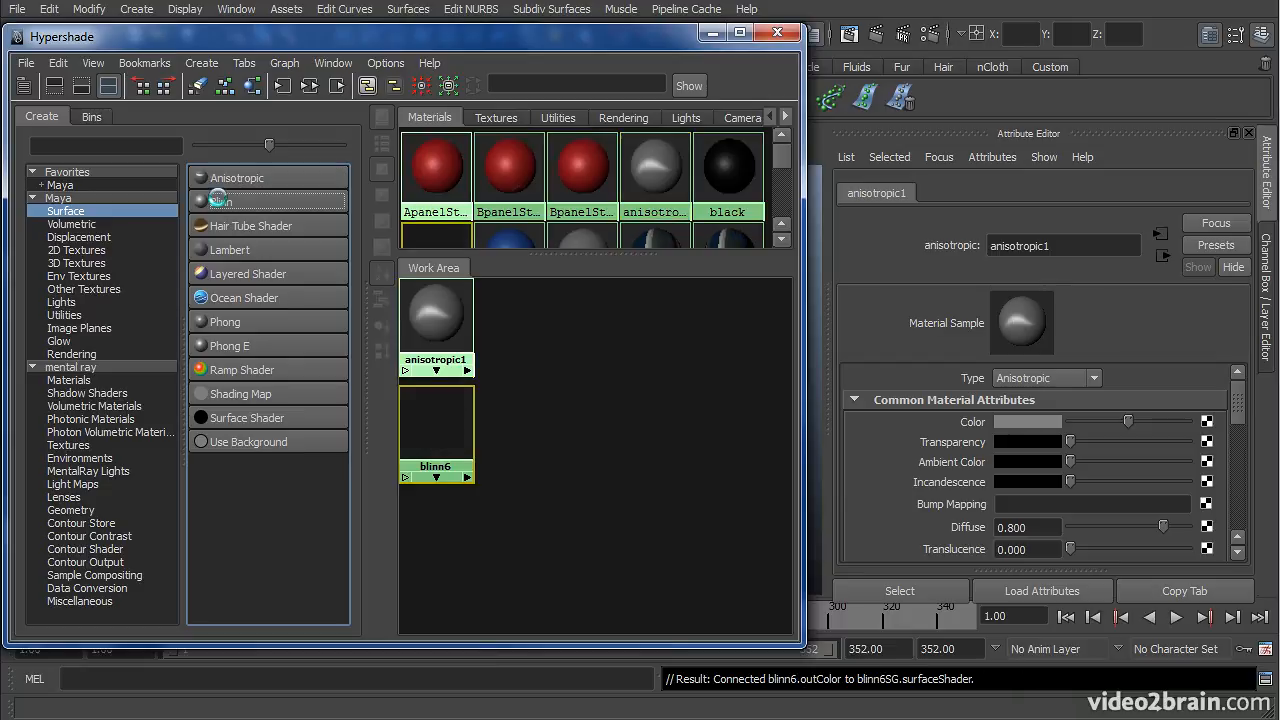
{"action": "left_click", "coordinate": [222, 250]}
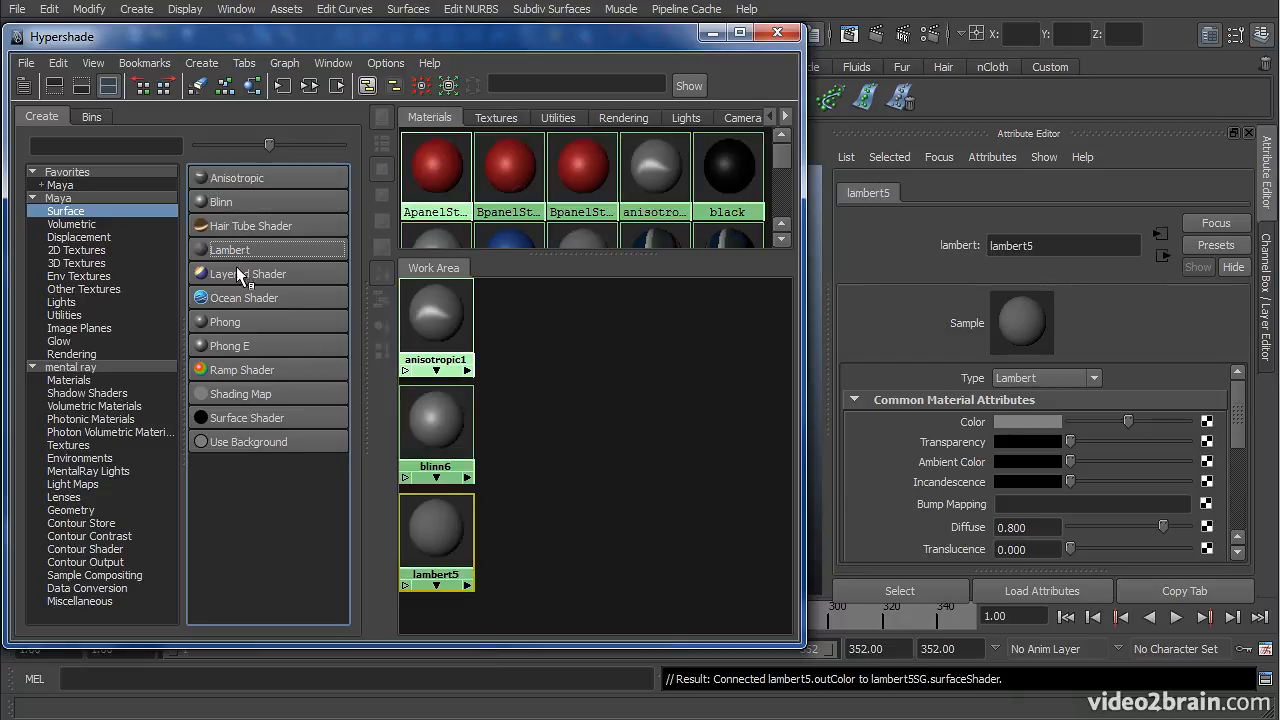
{"action": "left_click", "coordinate": [240, 324]}
Separate the new Phong and Lambert nodes from the others and examine the Lambert material's common attributes
{"action": "left_click_drag", "start_coordinate": [445, 512], "coordinate": [561, 410]}
{"action": "left_click_drag", "start_coordinate": [508, 310], "coordinate": [565, 333]}
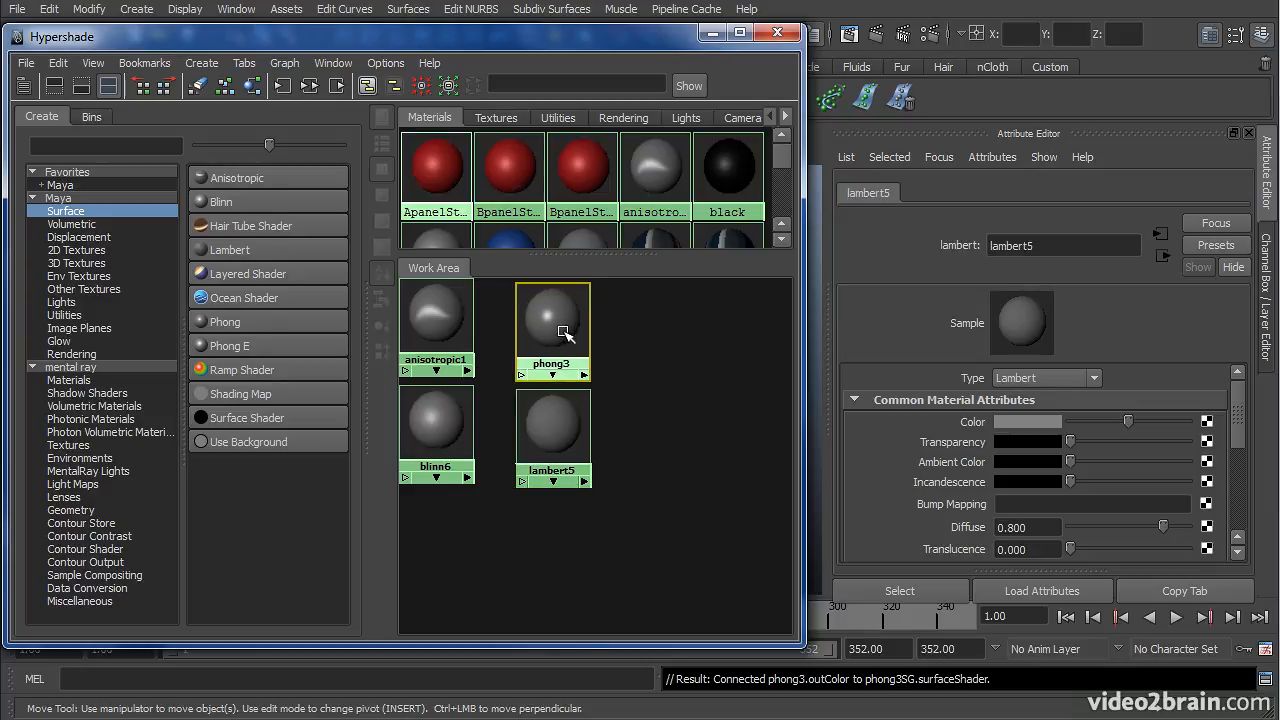
{"action": "left_click", "coordinate": [563, 334]}
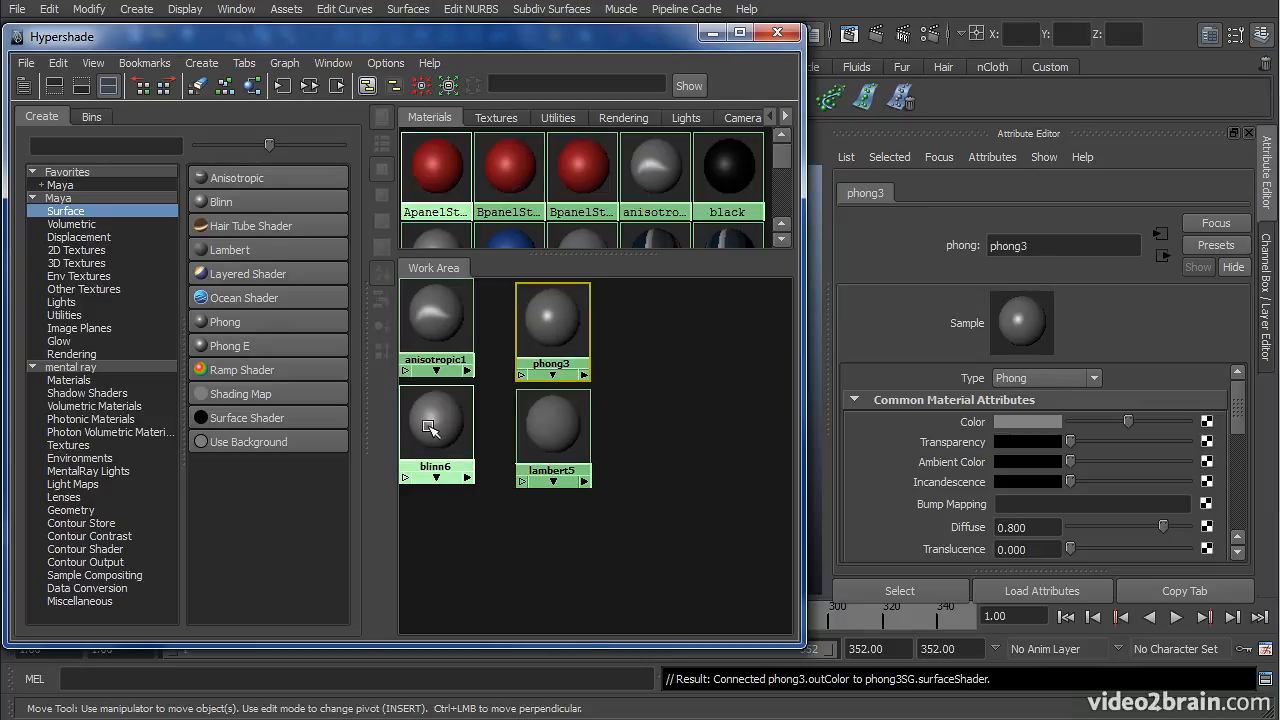
{"action": "left_click_drag", "start_coordinate": [561, 444], "coordinate": [651, 454]}
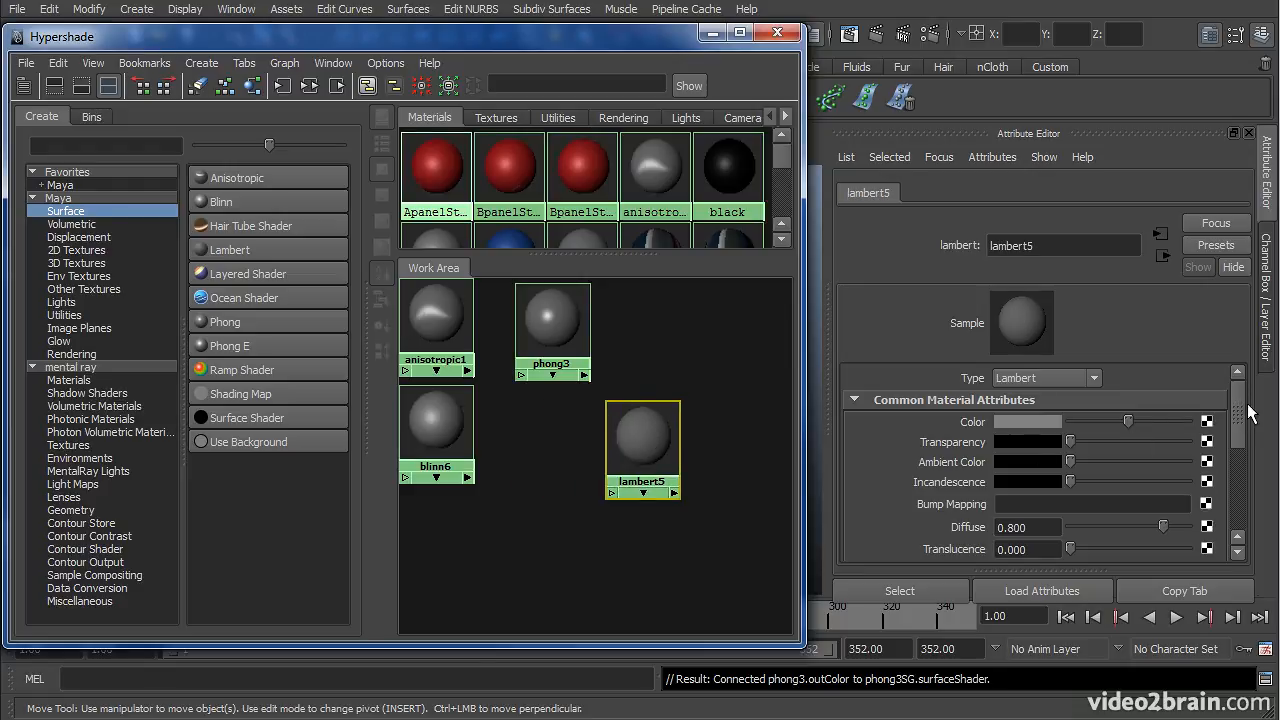
{"action": "mouse_move", "coordinate": [1240, 413]}
{"action": "left_mouse_down"}
{"action": "mouse_move", "coordinate": [1240, 450]}
{"action": "mouse_move", "coordinate": [1241, 433]}
{"action": "left_mouse_up"}
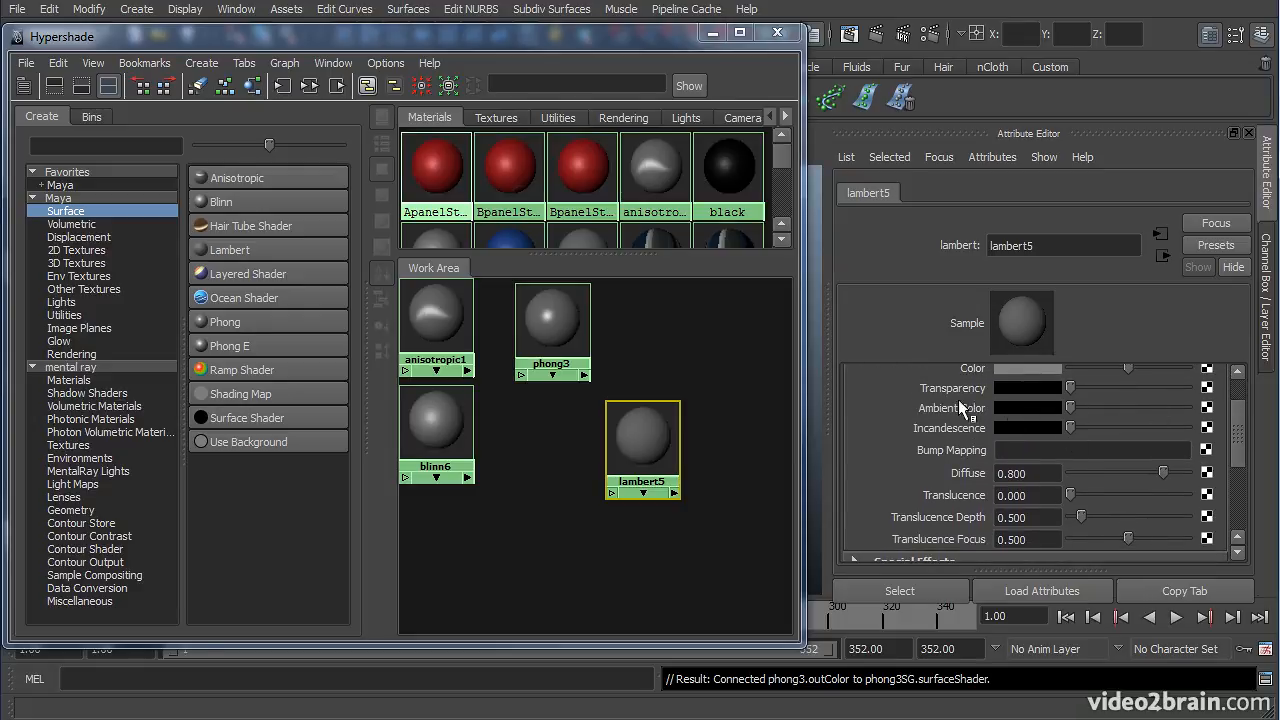
Move the phong3 node above lambert5 and examine its Specular Shading attributes
{"action": "left_click", "coordinate": [518, 345]}
{"action": "left_click_drag", "start_coordinate": [543, 334], "coordinate": [655, 340]}
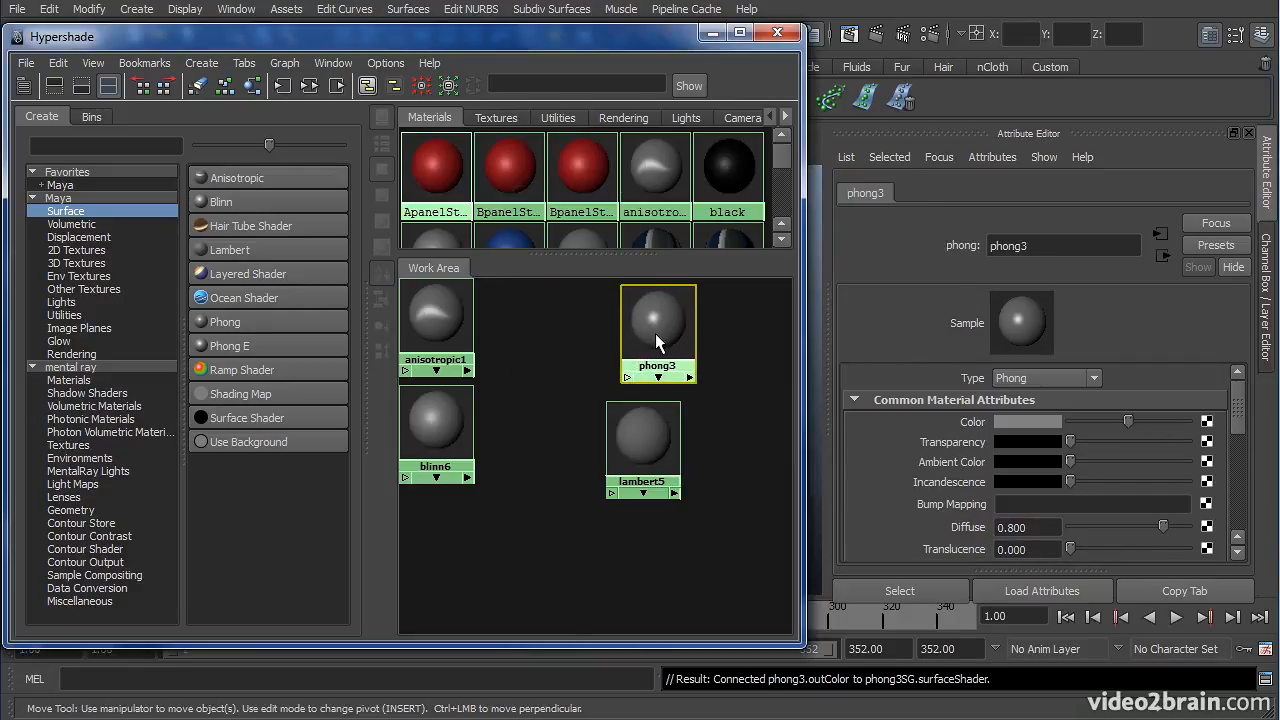
{"action": "left_click_drag", "start_coordinate": [1240, 405], "coordinate": [1240, 465]}
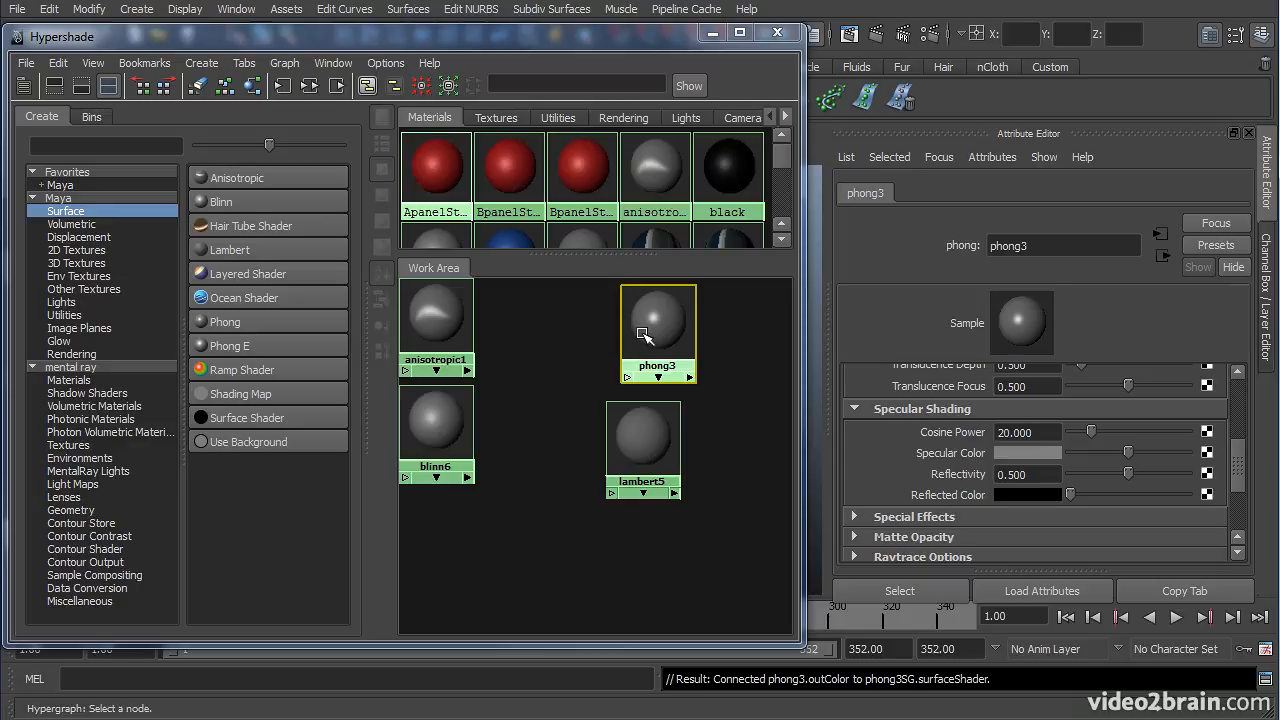
Line up the blinn6, phong3 and lambert5 nodes in one row and set anisotropic1 apart below them
{"action": "left_click_drag", "start_coordinate": [440, 422], "coordinate": [572, 323]}
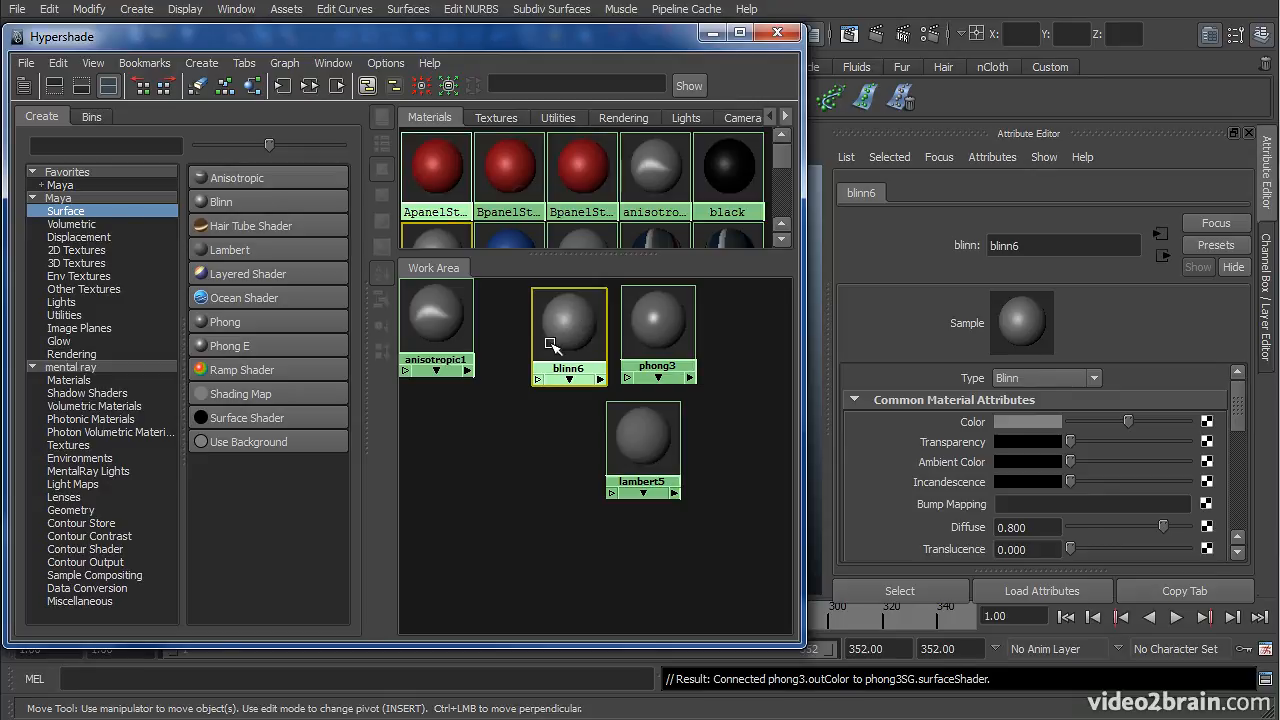
{"action": "left_click_drag", "start_coordinate": [650, 440], "coordinate": [556, 439]}
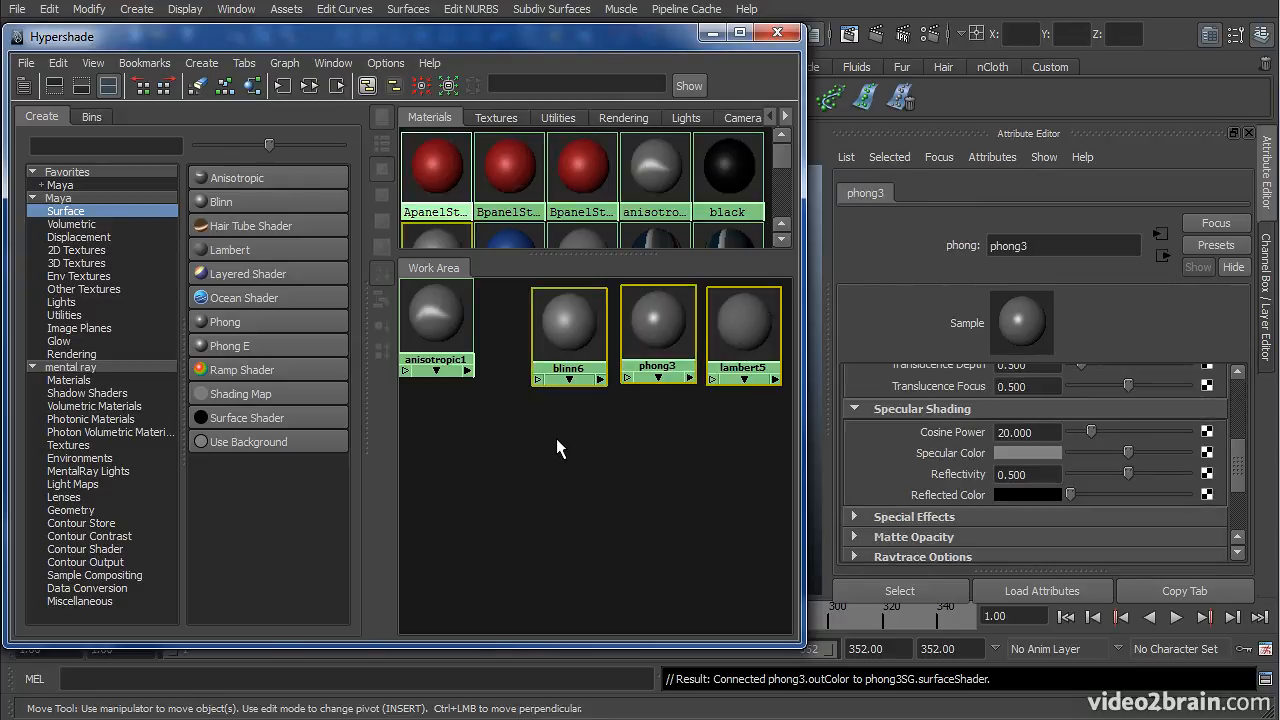
{"action": "left_click_drag", "start_coordinate": [431, 316], "coordinate": [654, 427]}
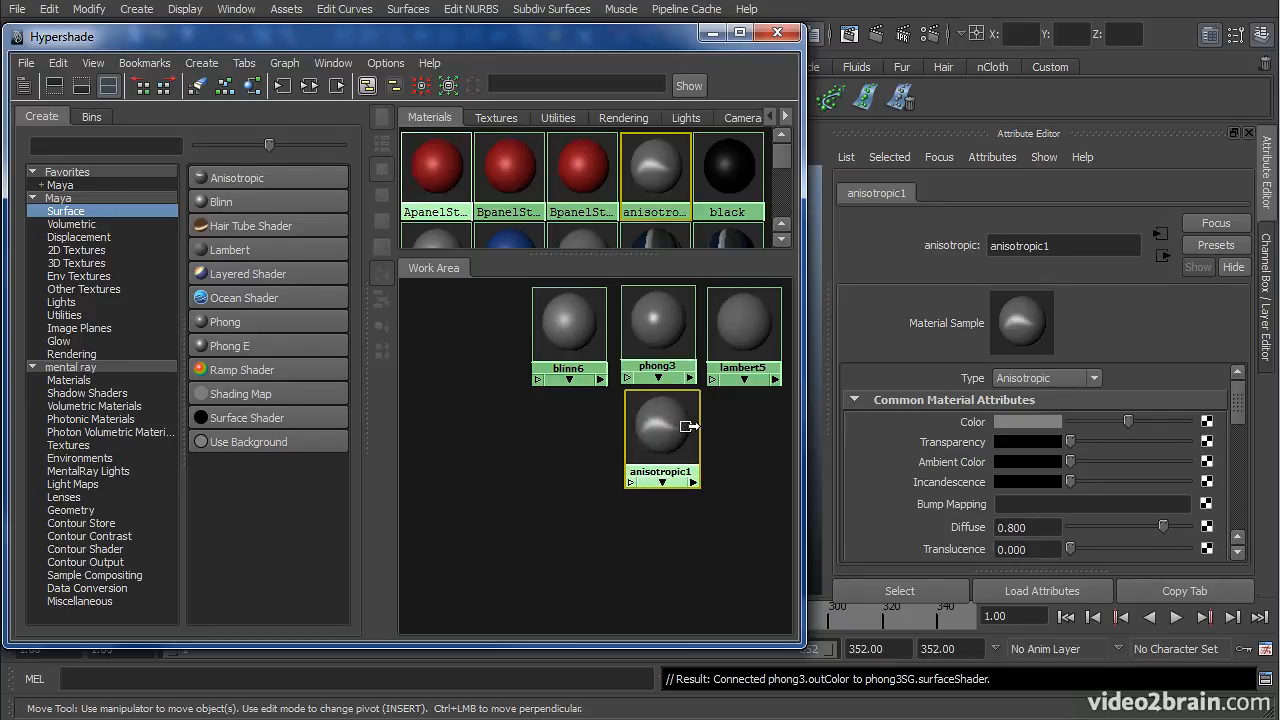
{"action": "left_click_drag", "start_coordinate": [668, 430], "coordinate": [495, 522]}
Create a bin named lambertBin from the selected lambert2, lambert3 and lambert4 materials
{"action": "left_click_drag", "start_coordinate": [620, 254], "coordinate": [617, 388]}
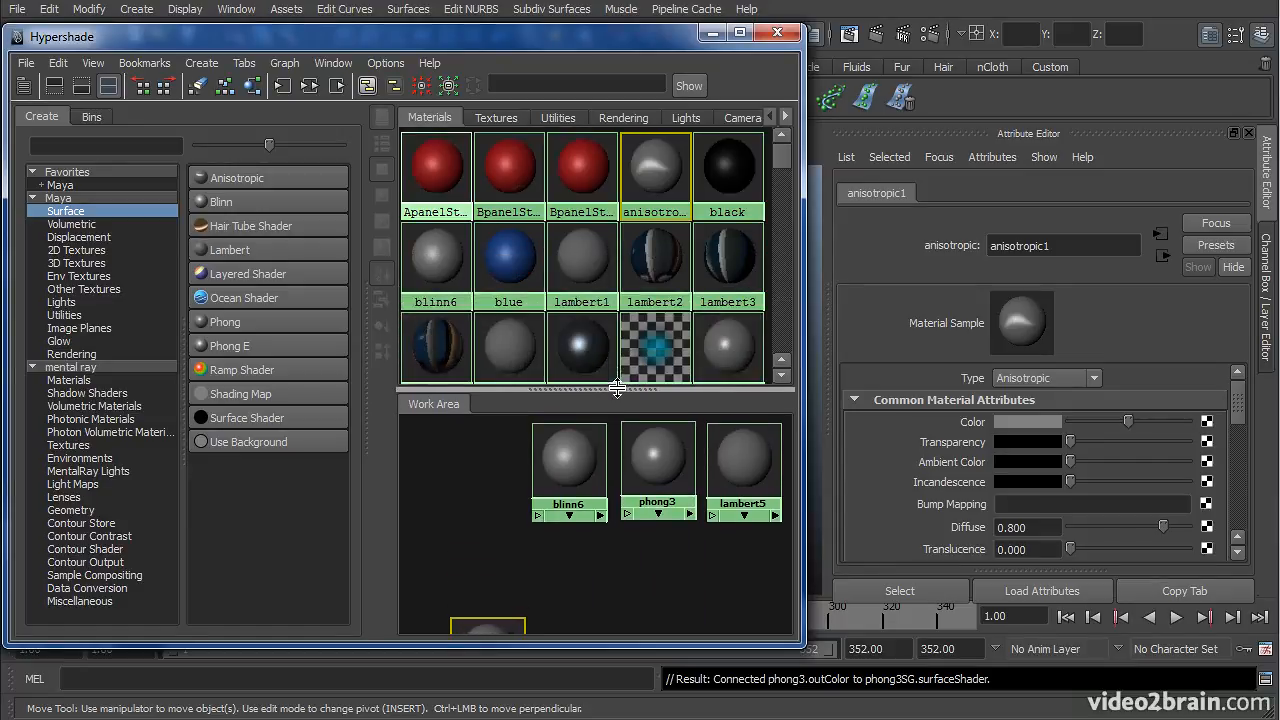
{"action": "left_click", "coordinate": [515, 172]}
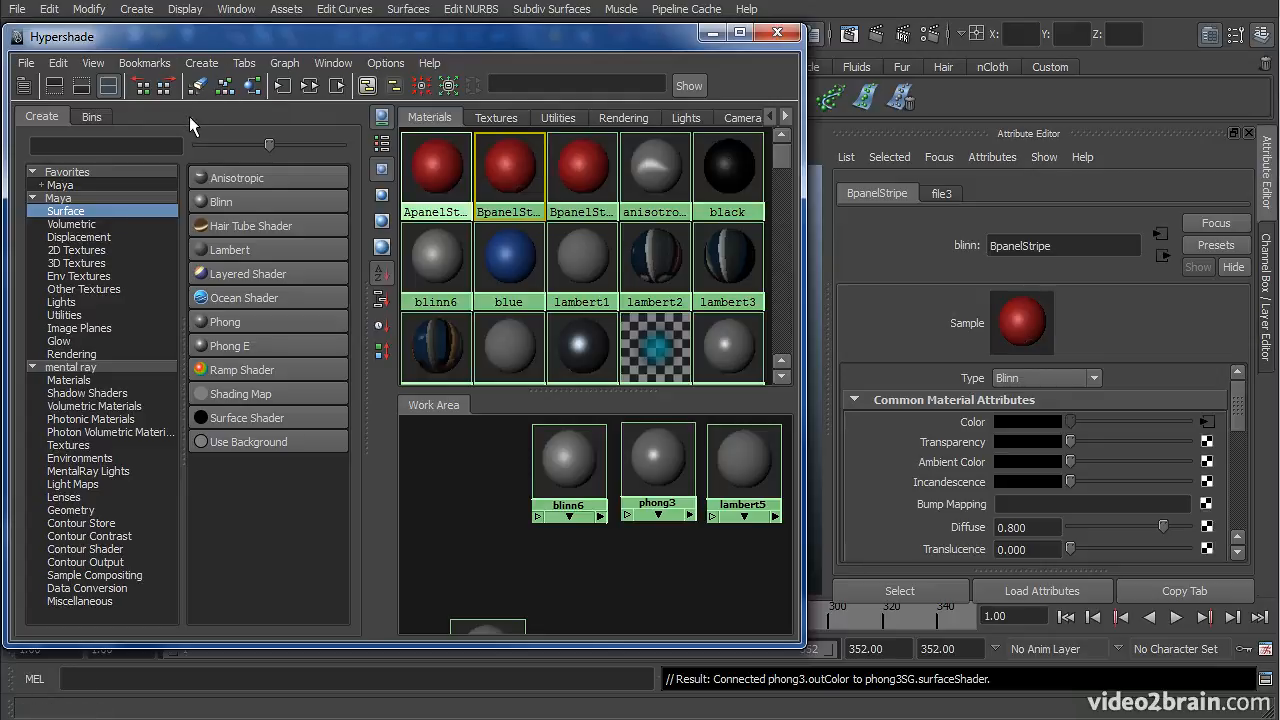
{"action": "left_click", "coordinate": [95, 117]}
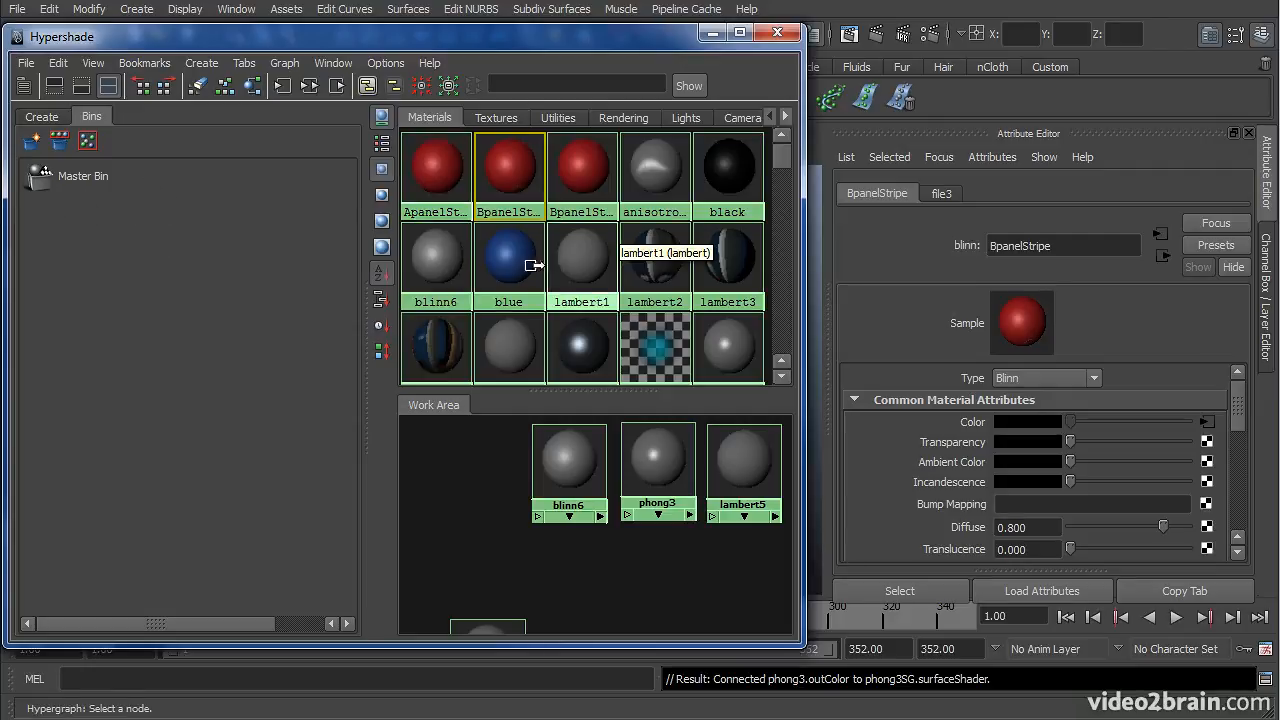
{"action": "mouse_move", "coordinate": [783, 158]}
{"action": "left_mouse_down"}
{"action": "mouse_move", "coordinate": [785, 213]}
{"action": "mouse_move", "coordinate": [785, 169]}
{"action": "left_mouse_up"}
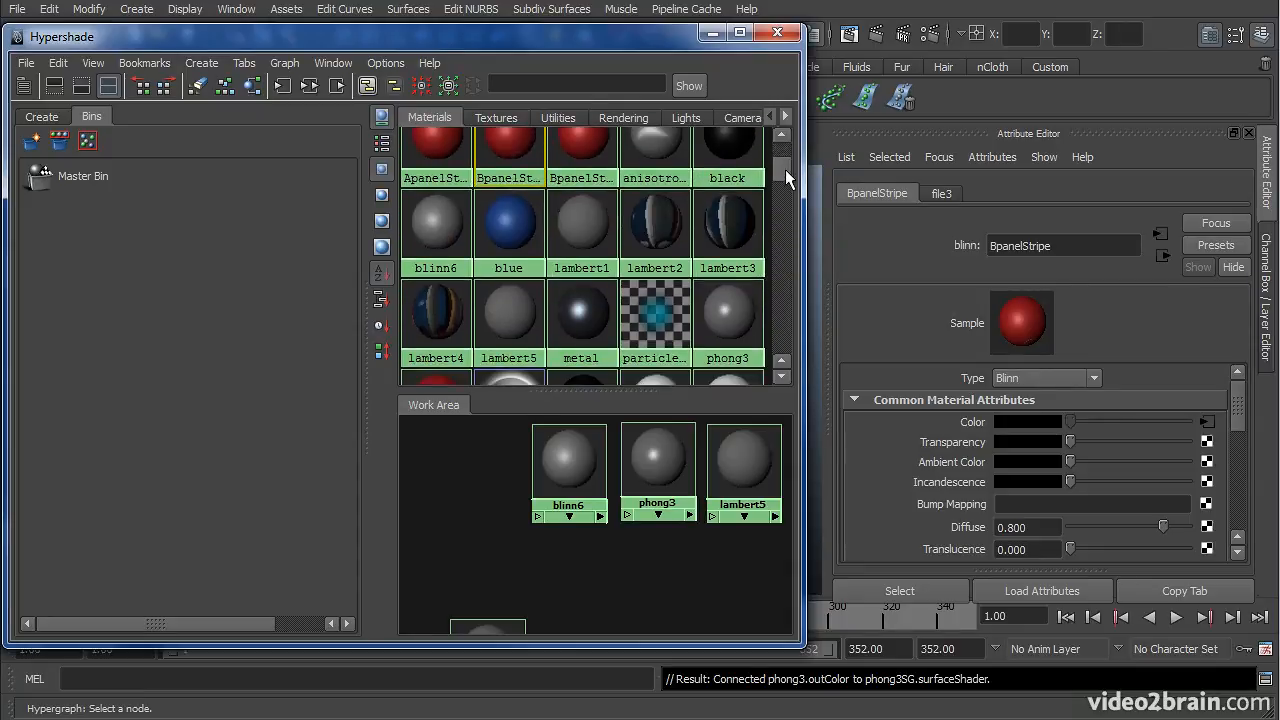
{"action": "left_click", "coordinate": [662, 230]}
{"action": "left_click", "coordinate": [727, 232]}
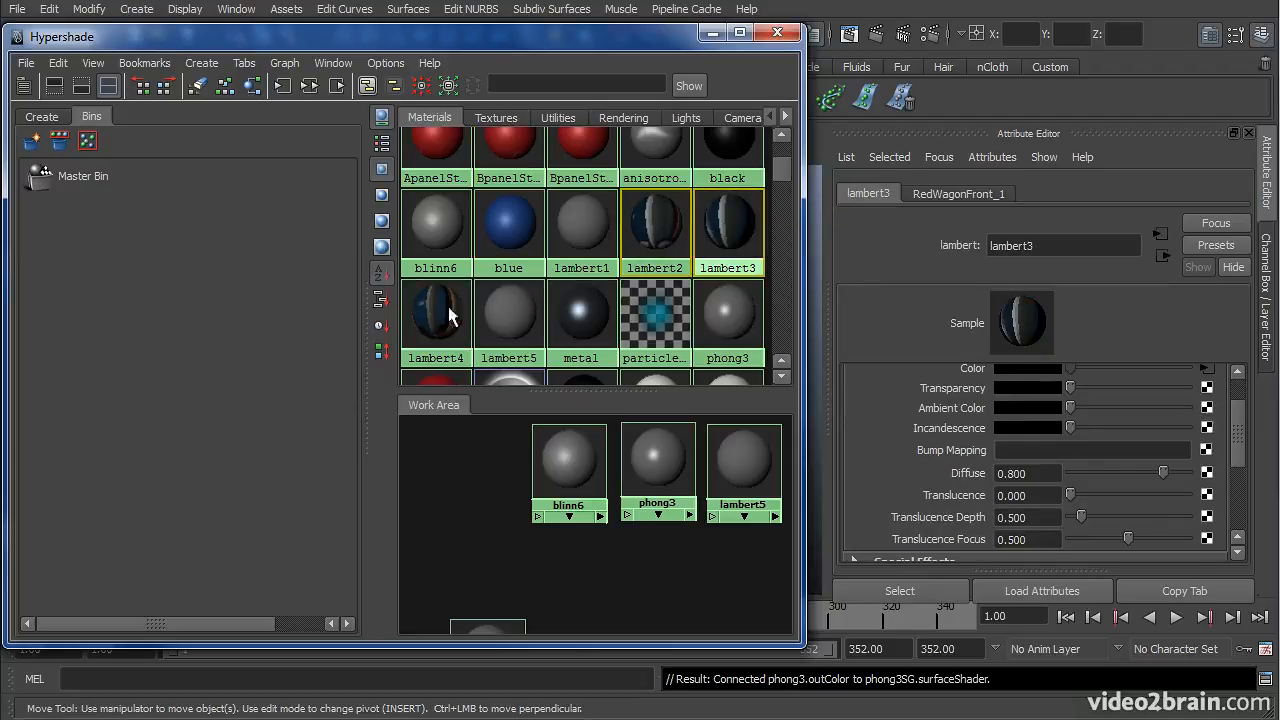
{"action": "left_click", "coordinate": [432, 314]}
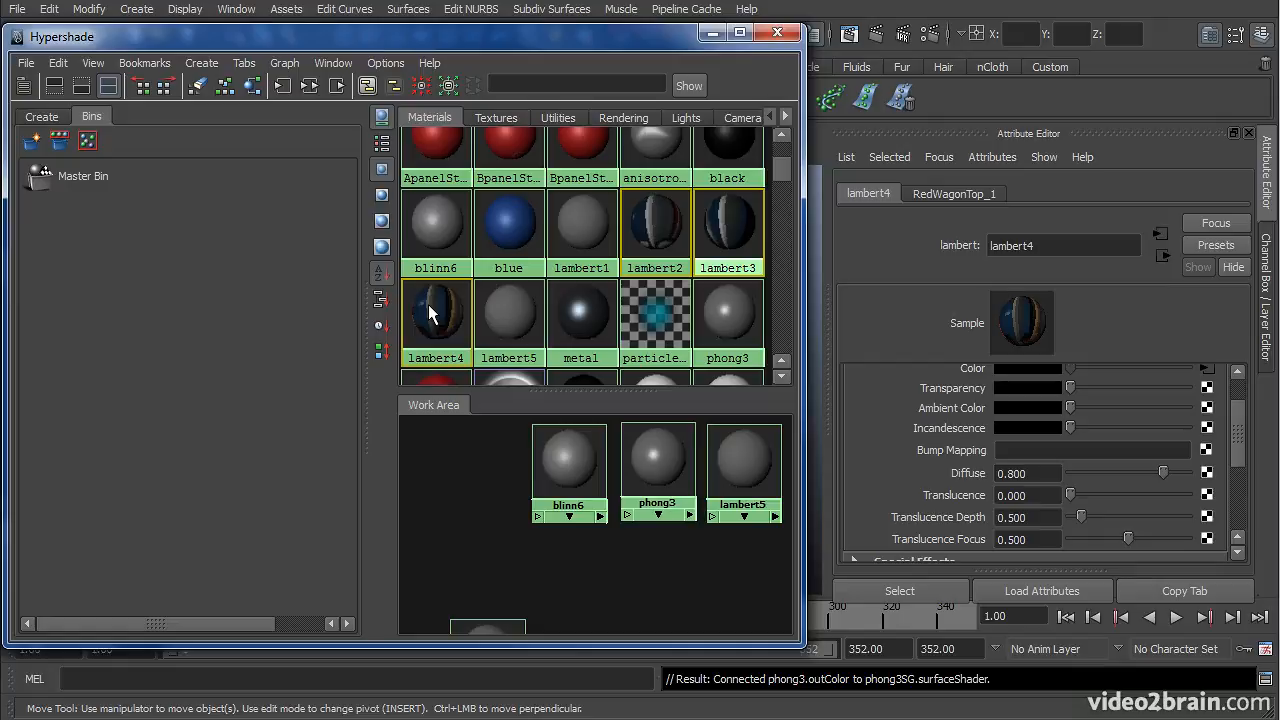
{"action": "left_click", "coordinate": [56, 142]}
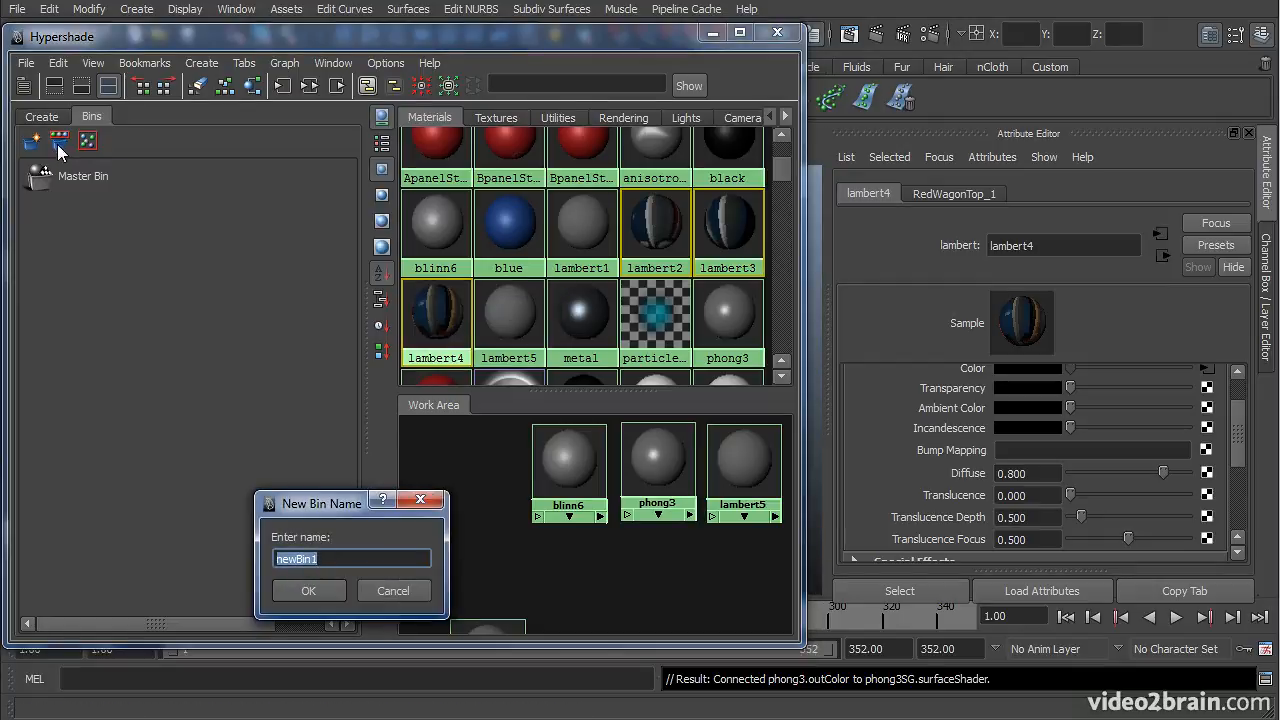
{"action": "type", "text": "lambertBin"}
{"action": "key", "text": "Return"}
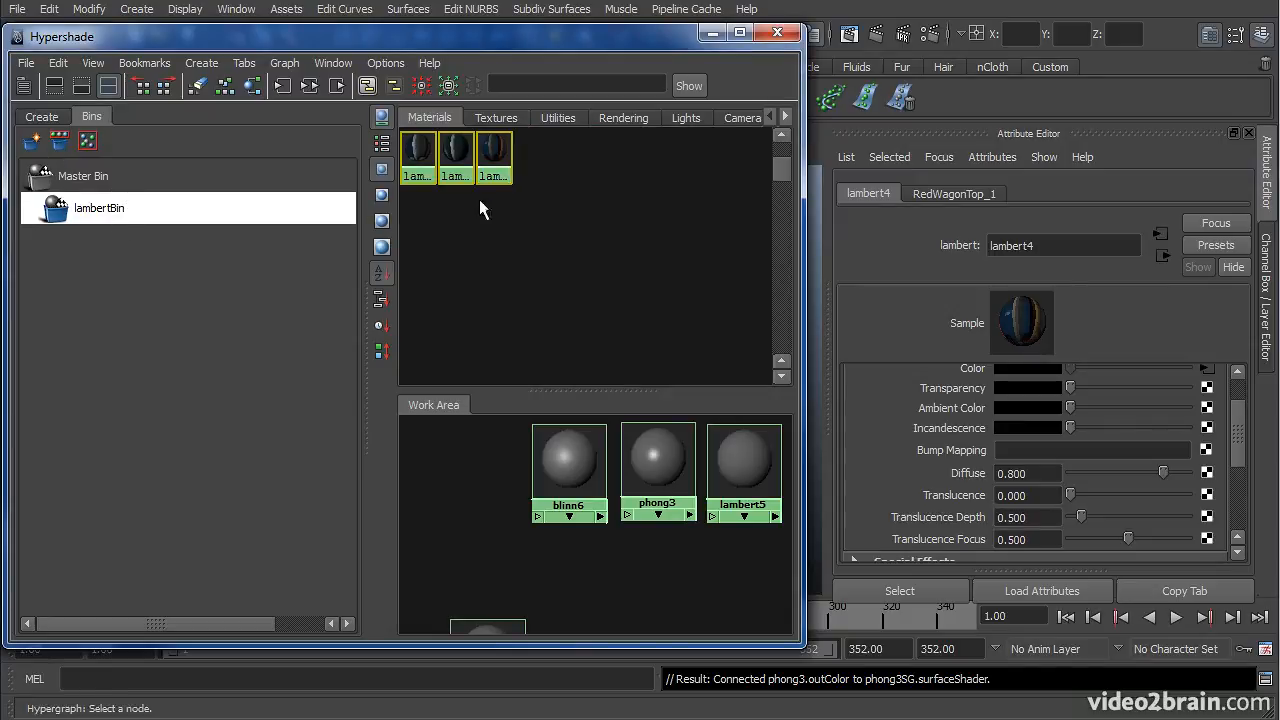
Deselect the materials and compare the contents of the Master Bin with those of lambertBin
{"action": "left_click", "coordinate": [525, 215]}
{"action": "left_click", "coordinate": [72, 180]}
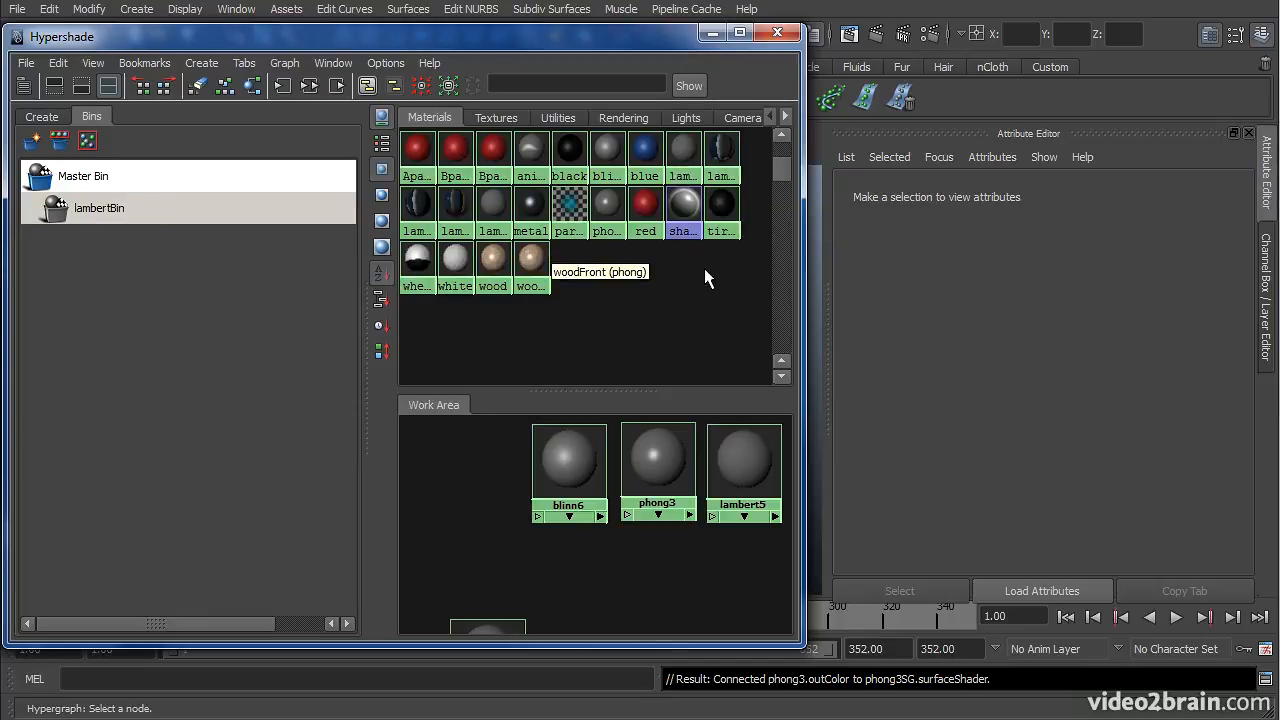
{"action": "left_click", "coordinate": [131, 207]}
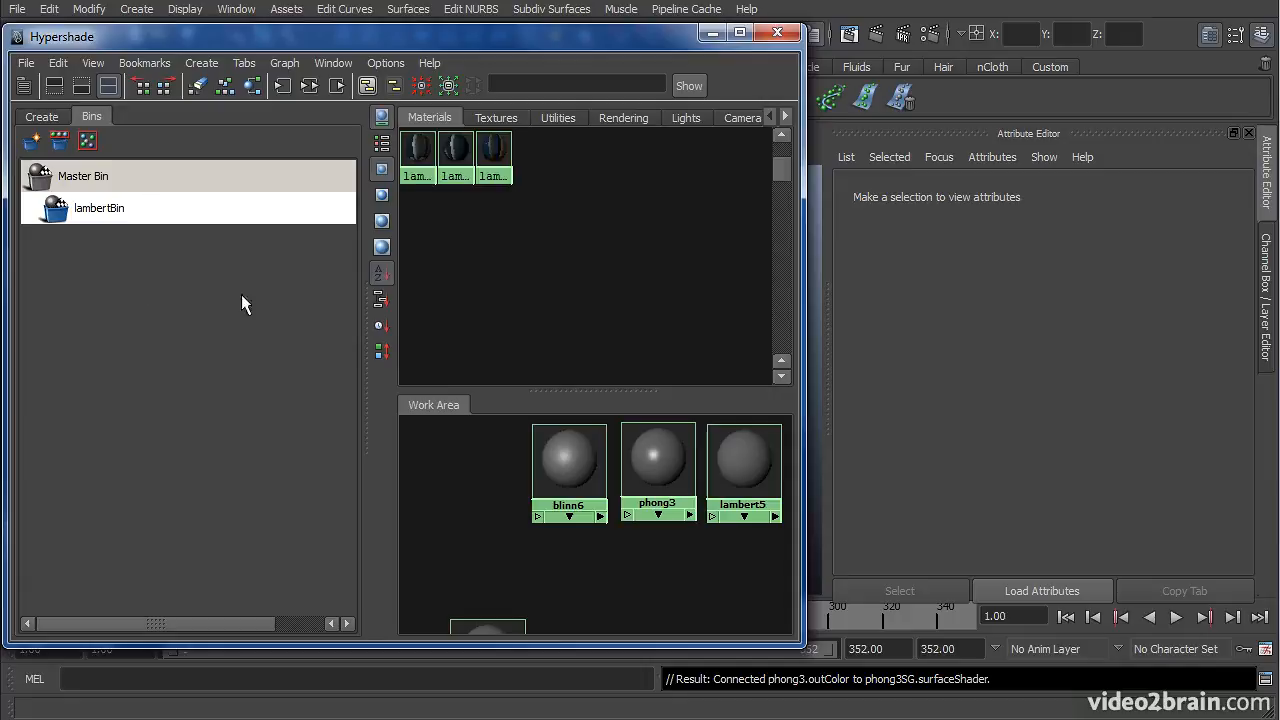
Add the lambert5 material from the work area to lambertBin
{"action": "middle_click_drag", "start_coordinate": [510, 165], "coordinate": [150, 207]}
{"action": "right_click", "coordinate": [150, 207]}
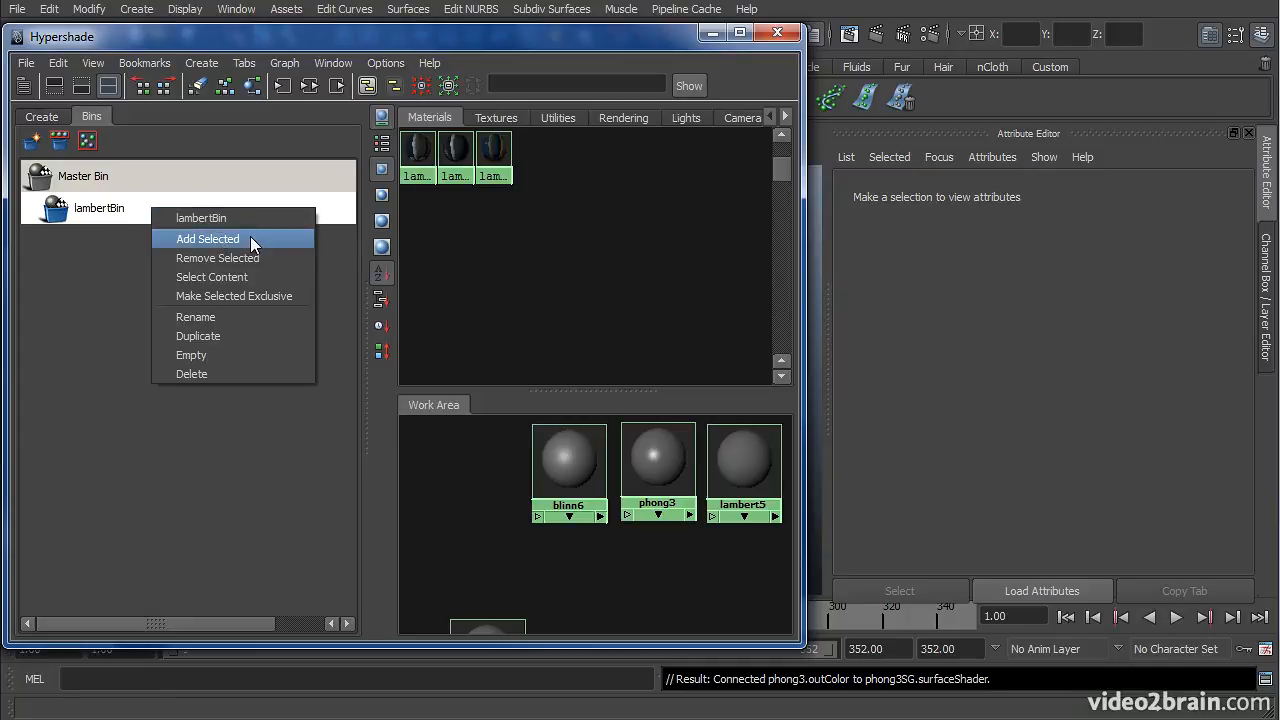
{"action": "left_click", "coordinate": [578, 470]}
{"action": "left_click", "coordinate": [657, 462]}
{"action": "left_click", "coordinate": [736, 461]}
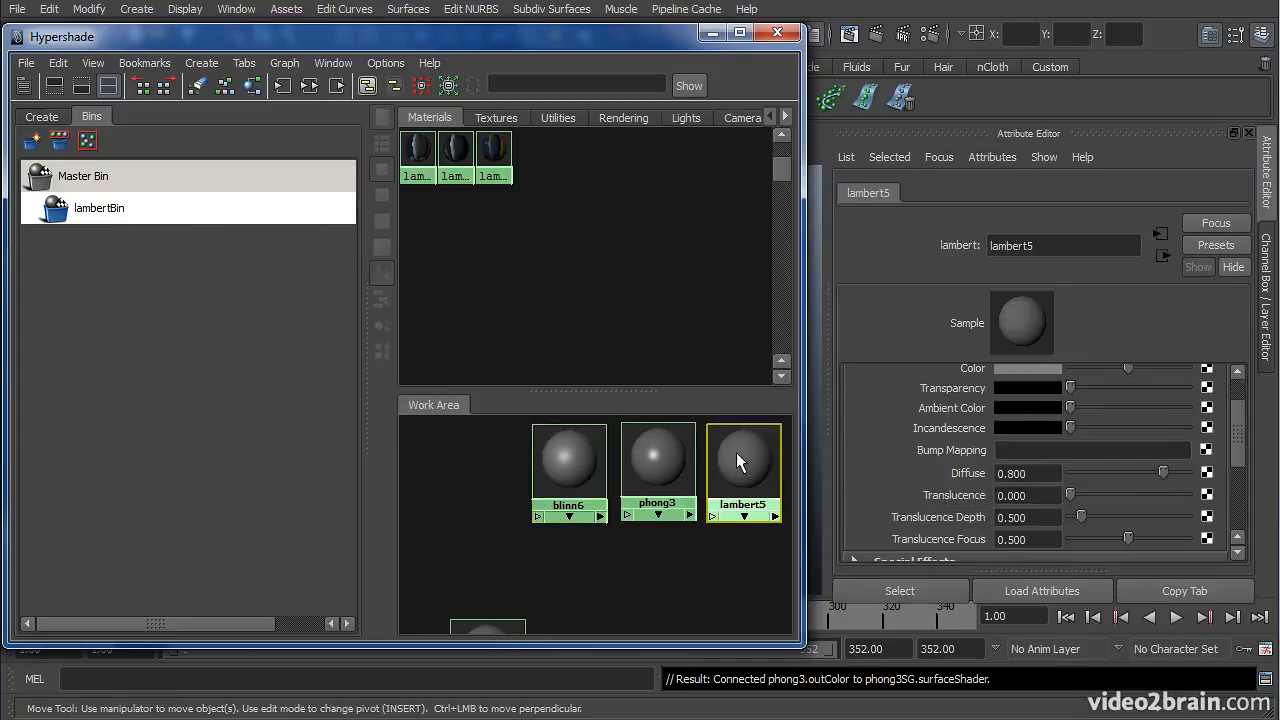
{"action": "right_click", "coordinate": [190, 212]}
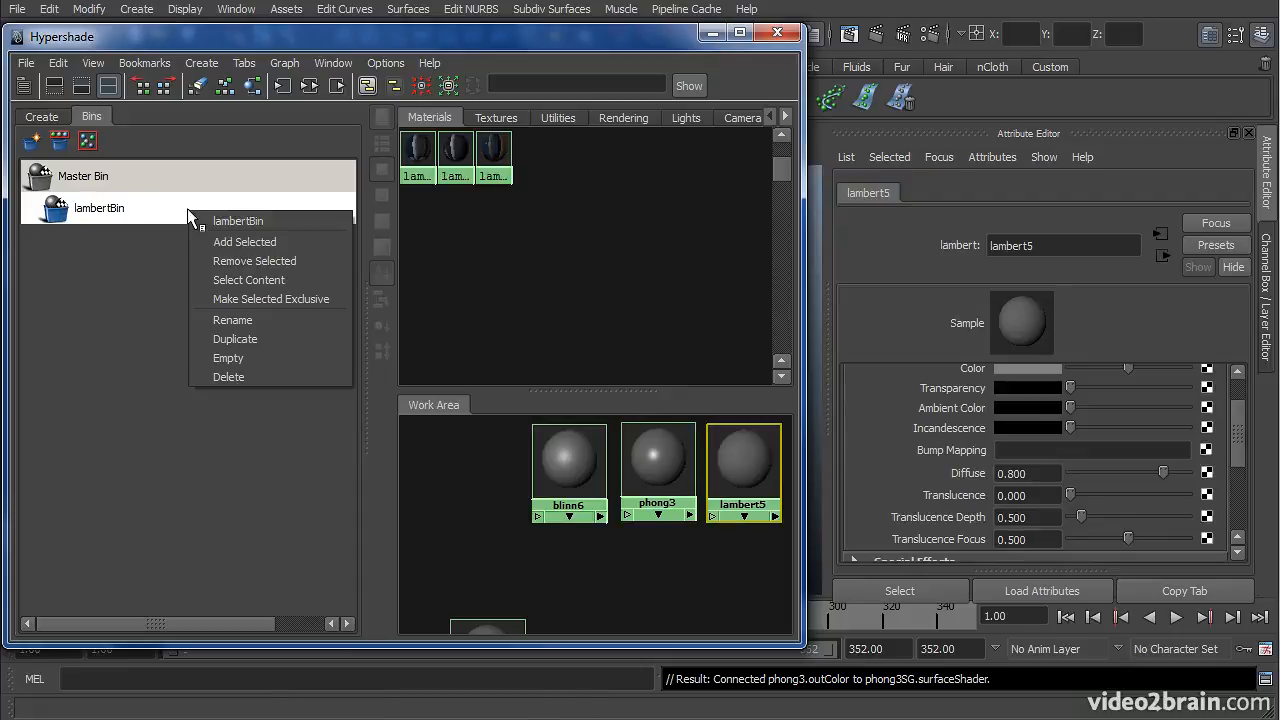
{"action": "left_click", "coordinate": [234, 243]}
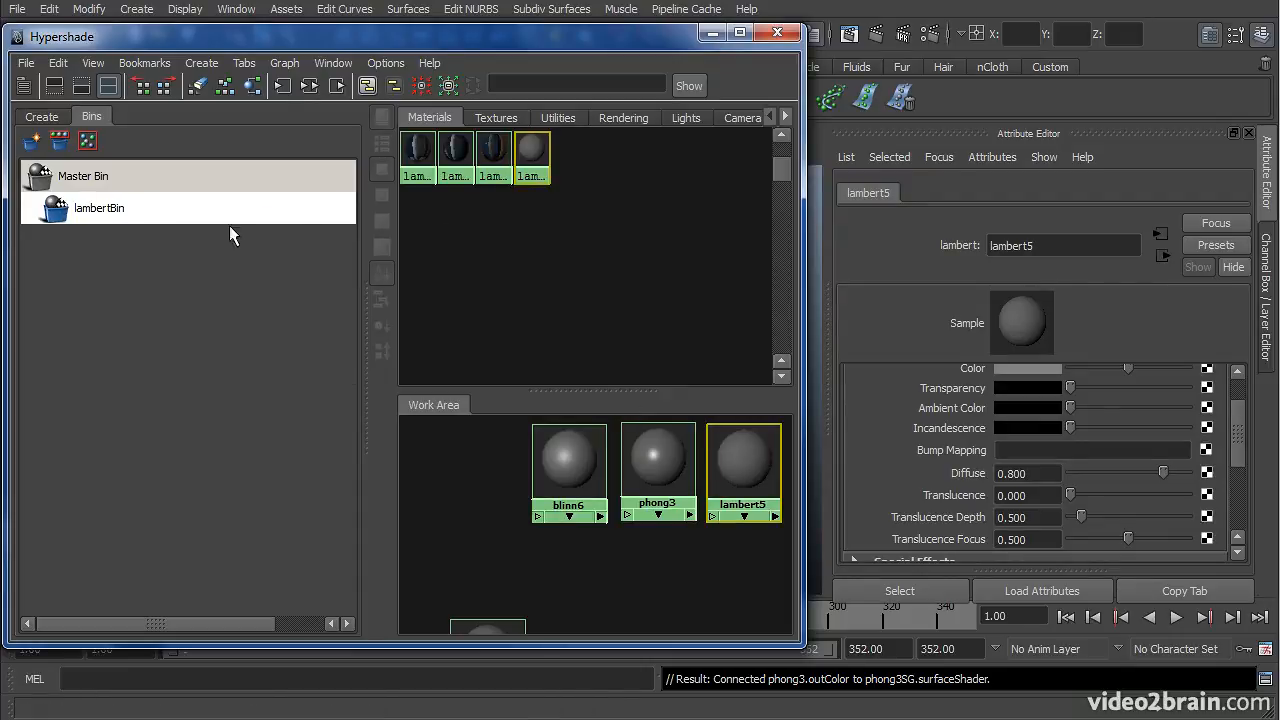
Empty lambertBin of its materials and delete the bin
{"action": "right_click", "coordinate": [194, 215]}
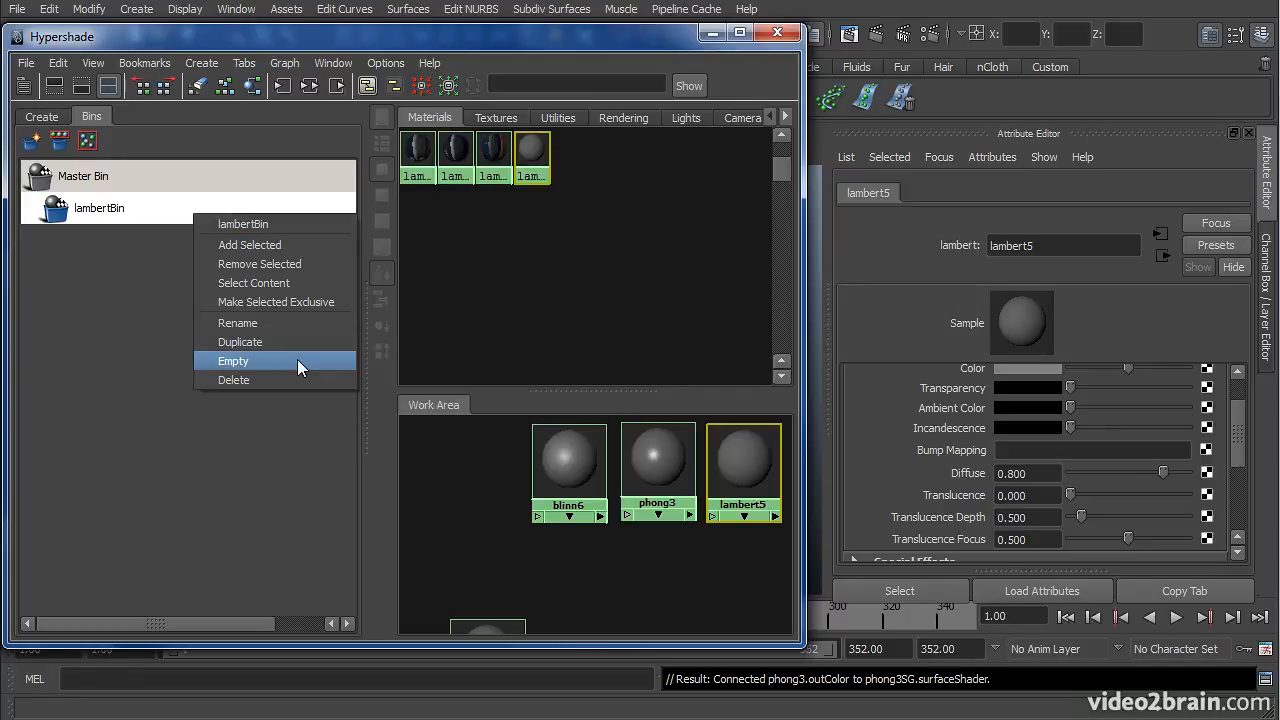
{"action": "left_click", "coordinate": [272, 362]}
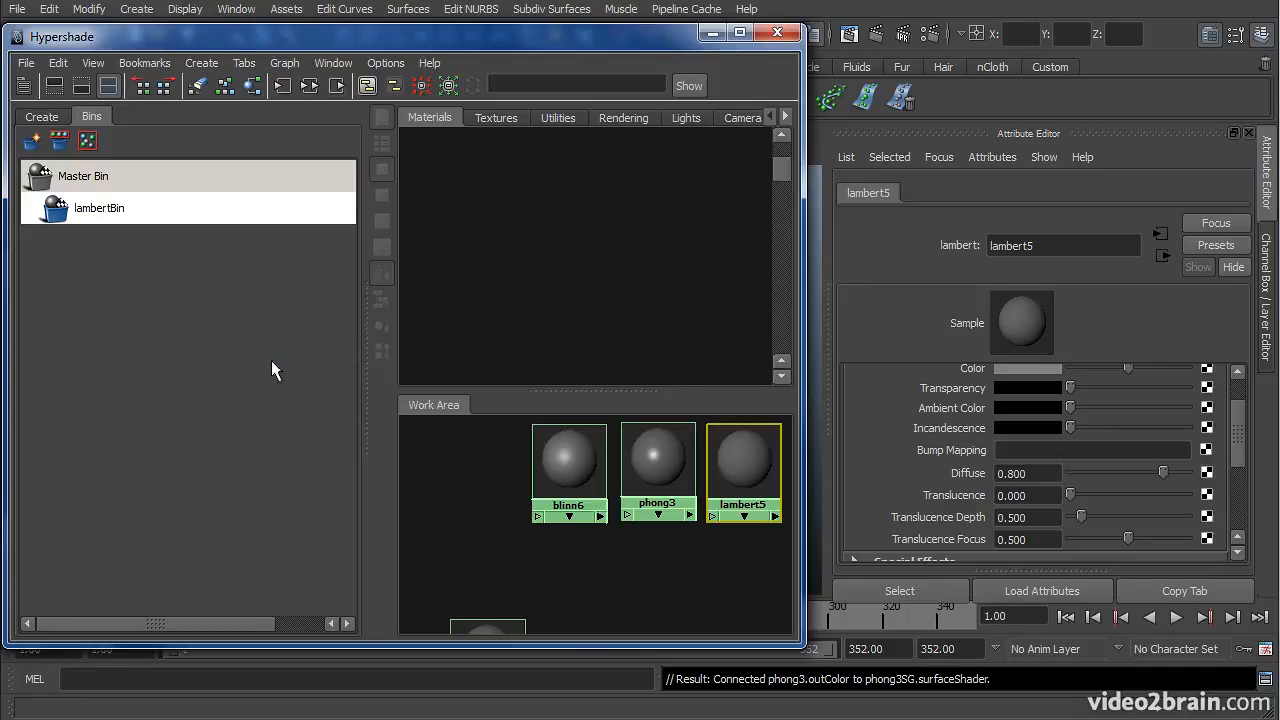
{"action": "right_click", "coordinate": [154, 213]}
{"action": "left_click", "coordinate": [215, 379]}
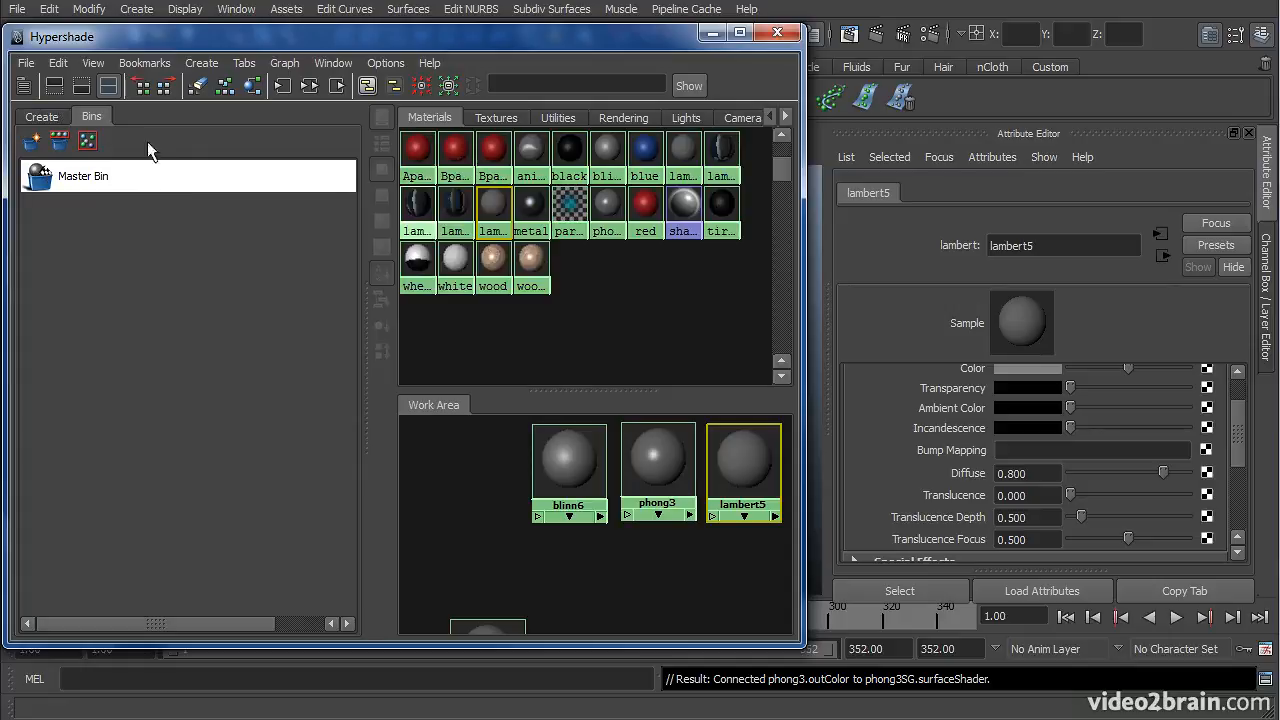
Show the list of creatable surface nodes again and enlarge the work area by shrinking the node list and materials area
{"action": "left_click", "coordinate": [40, 120]}
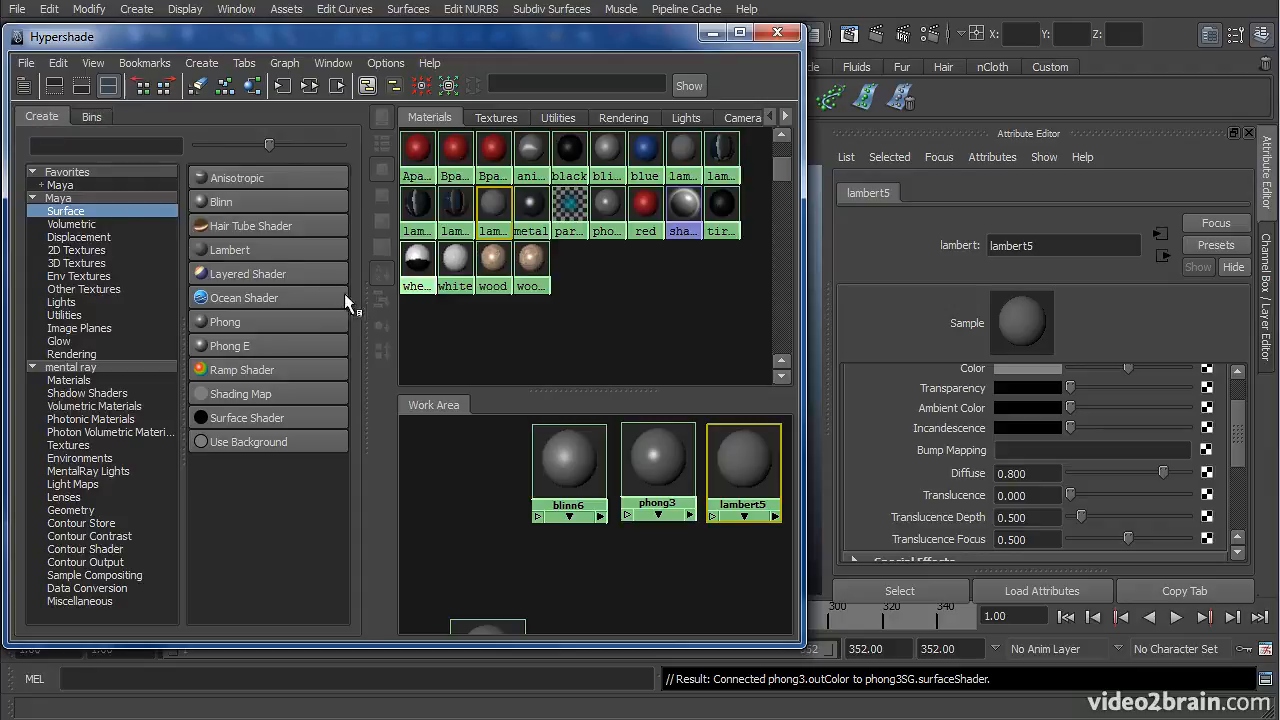
{"action": "left_click_drag", "start_coordinate": [358, 297], "coordinate": [258, 296]}
{"action": "left_click_drag", "start_coordinate": [466, 392], "coordinate": [471, 248]}
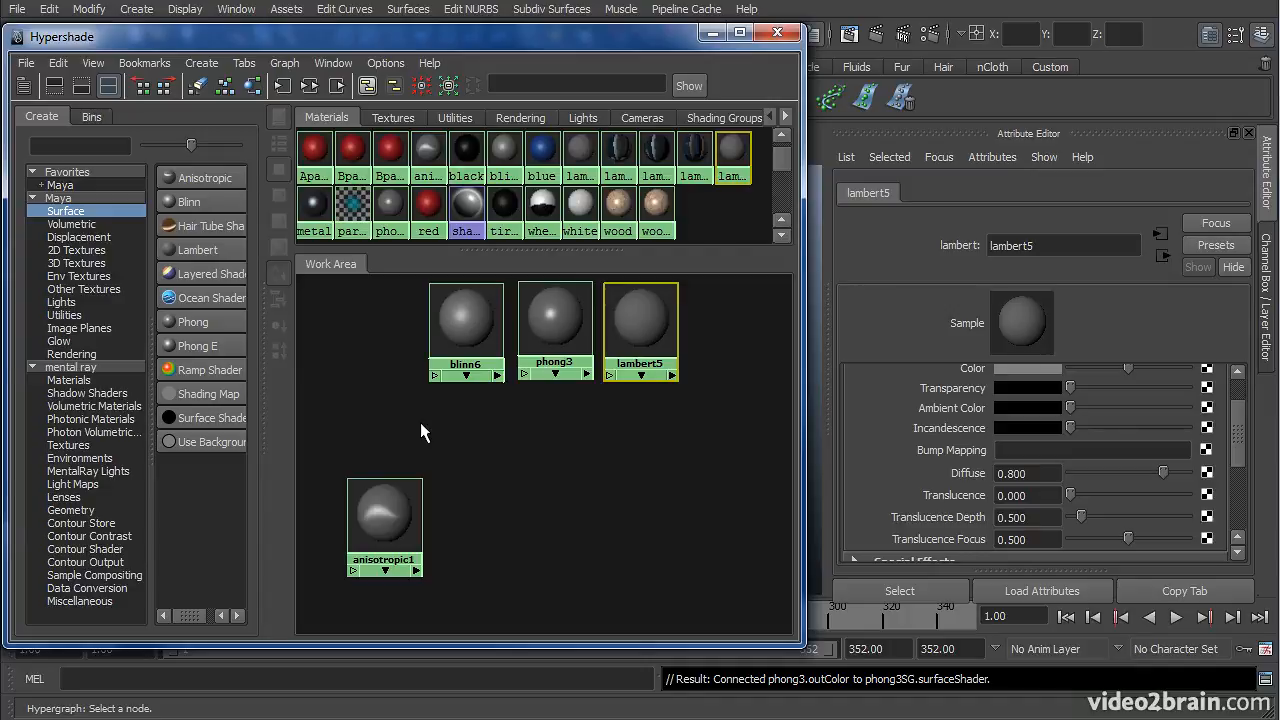
Place the anisotropic1 node beside blinn6 in the row with phong3 and lambert5, and frame all nodes
{"action": "middle_click_drag", "start_coordinate": [390, 407], "coordinate": [430, 439], "text": "alt"}
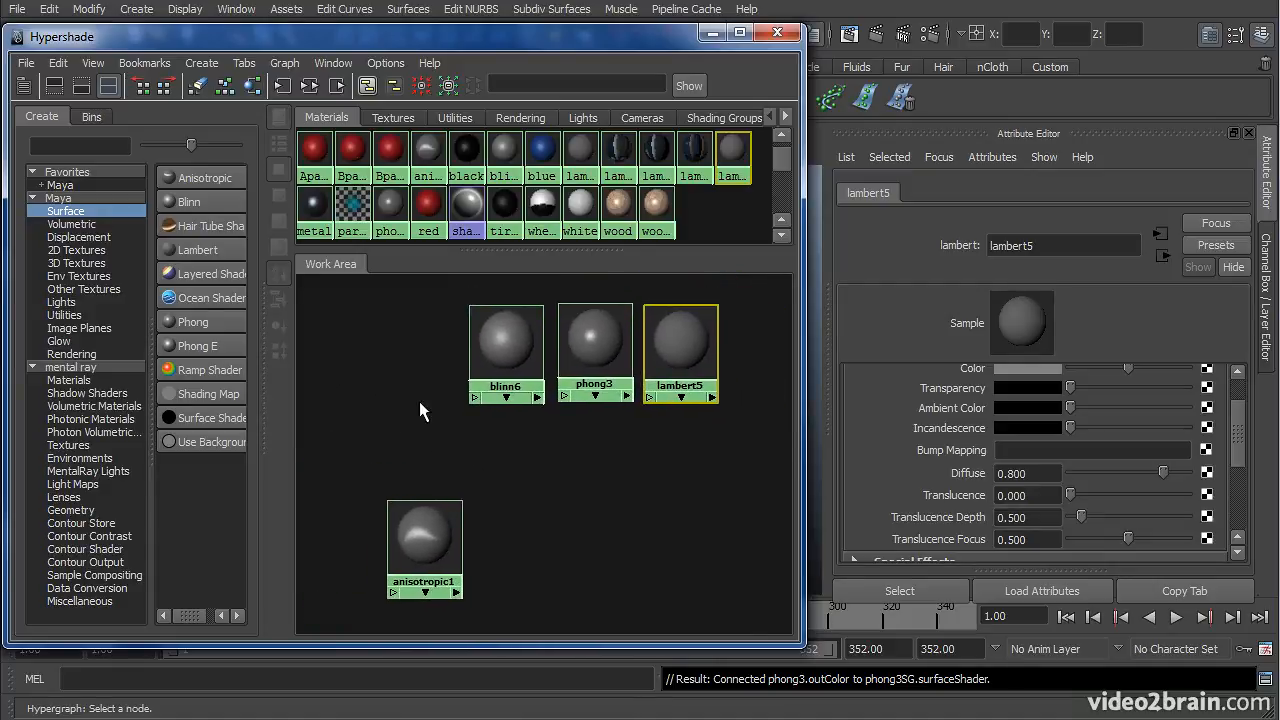
{"action": "mouse_move", "coordinate": [429, 428]}
{"action": "right_mouse_down", "text": "alt"}
{"action": "mouse_move", "coordinate": [571, 391]}
{"action": "mouse_move", "coordinate": [401, 407]}
{"action": "mouse_move", "coordinate": [425, 408]}
{"action": "right_mouse_up", "text": "alt"}
{"action": "left_click_drag", "start_coordinate": [412, 535], "coordinate": [394, 334]}
{"action": "key", "text": "a"}
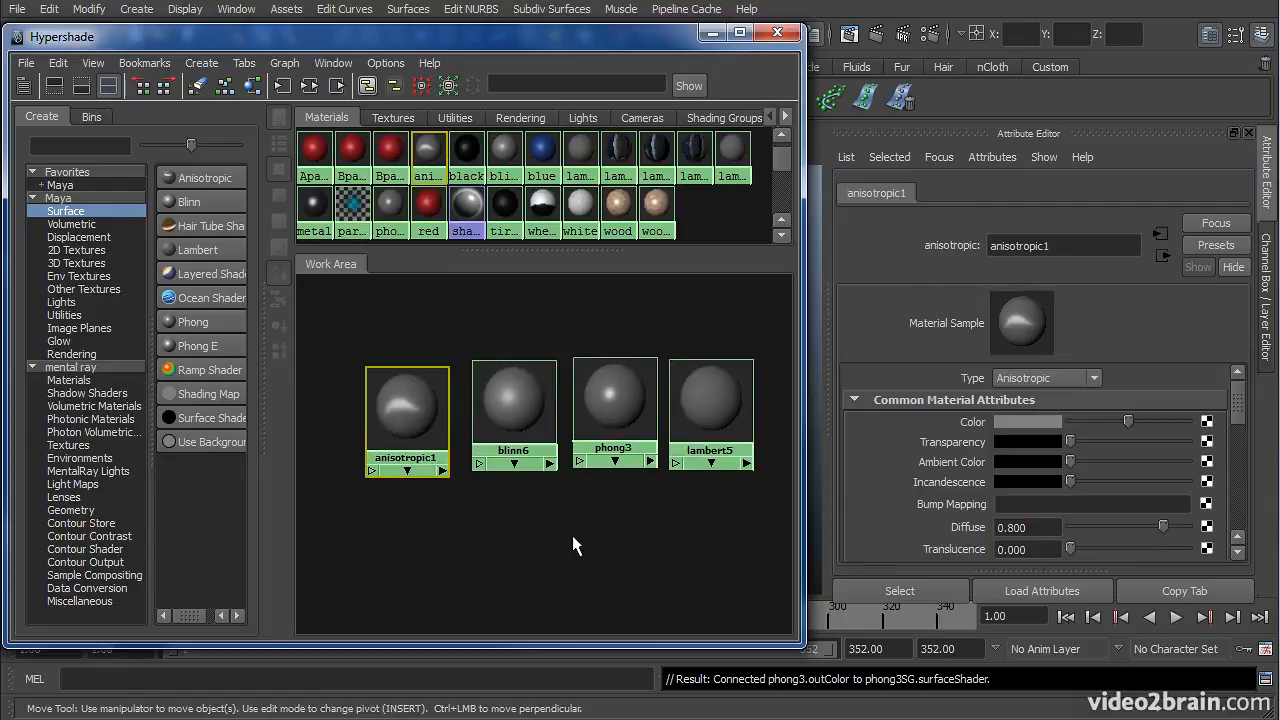